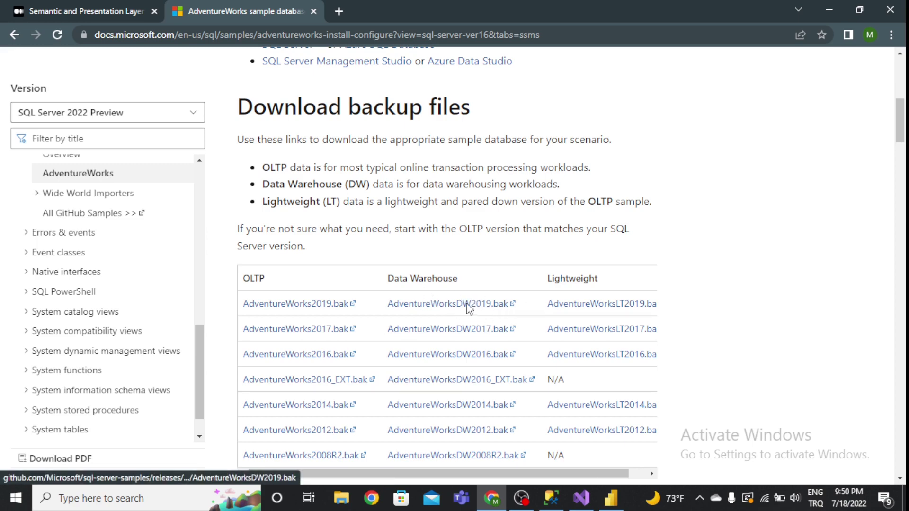
# Step: Switch from the AdventureWorks download page in Chrome to SQL Server Management Studio
pyautogui.hotkey('alt', 'Tab')
pyautogui.press('Tab')
pyautogui.press('Tab')
pyautogui.press('Tab')
pyautogui.press('Tab')
pyautogui.press('Tab')
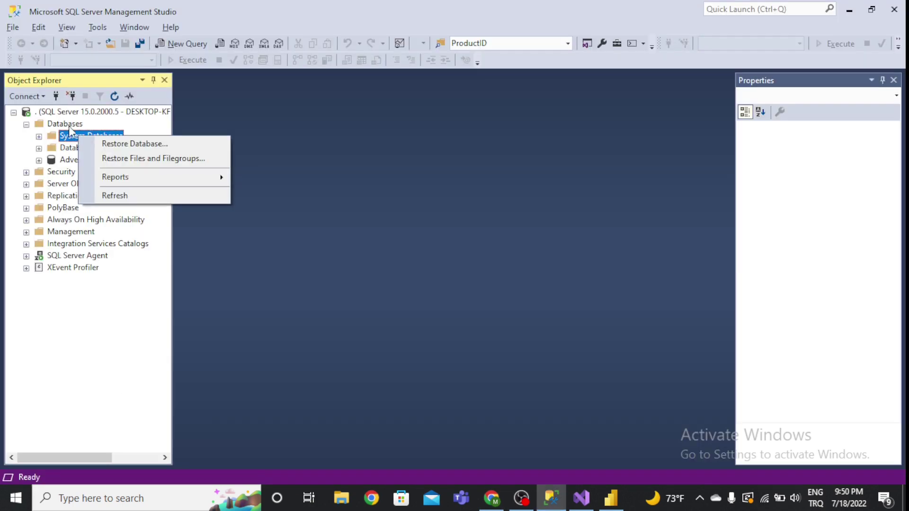
pyautogui.click(69, 127)
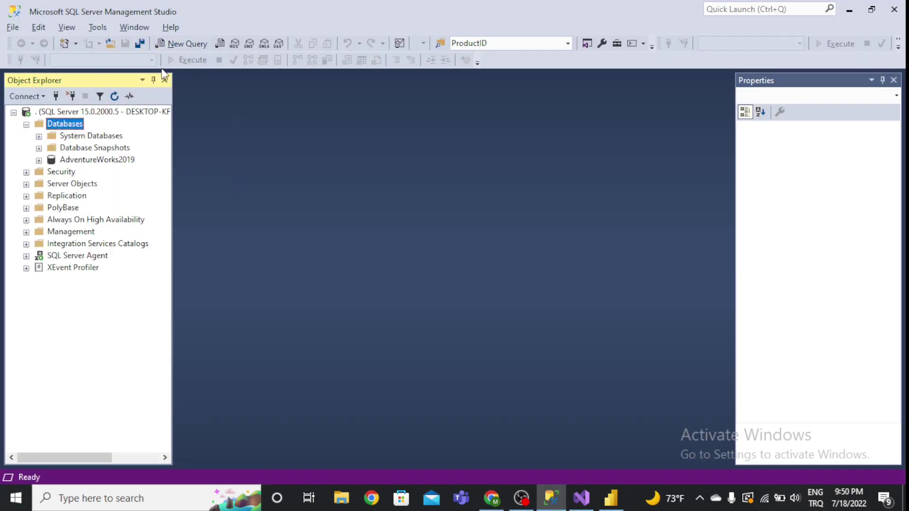
pyautogui.rightClick(69, 127)
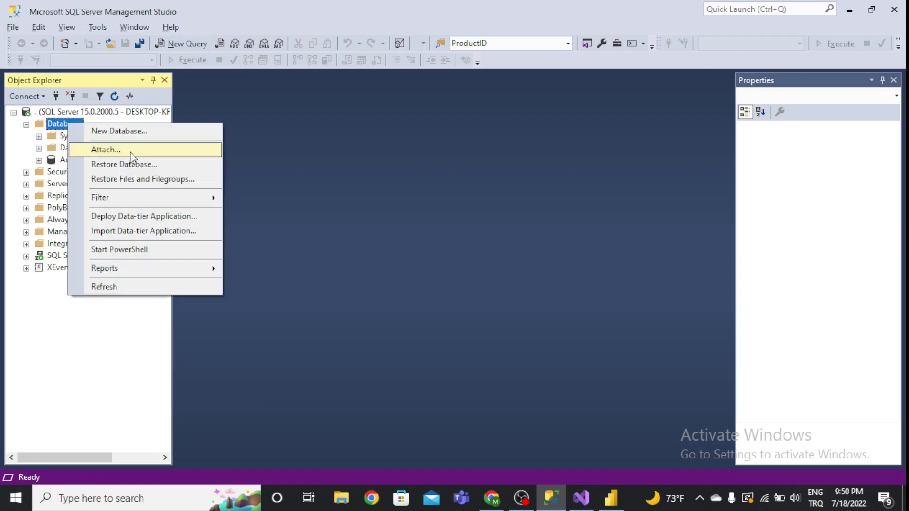
pyautogui.press('Escape')
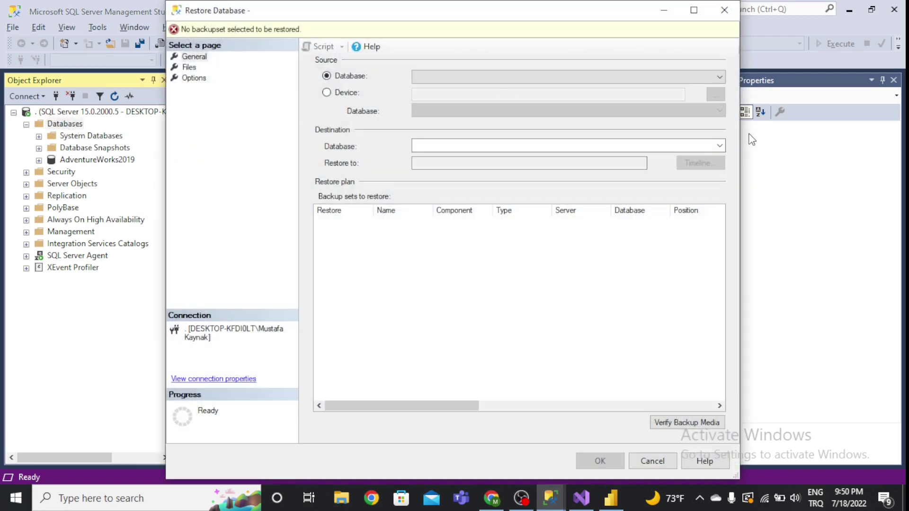
pyautogui.click(340, 93)
pyautogui.click(716, 96)
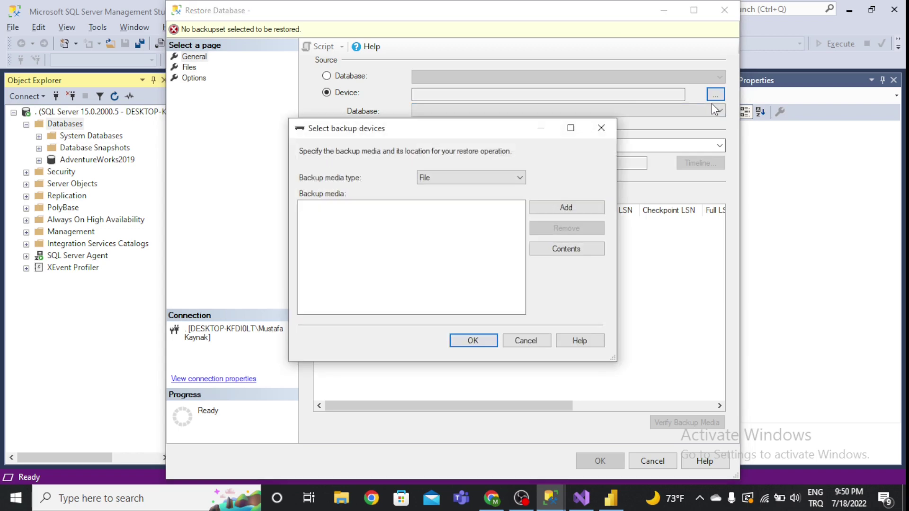
pyautogui.click(575, 205)
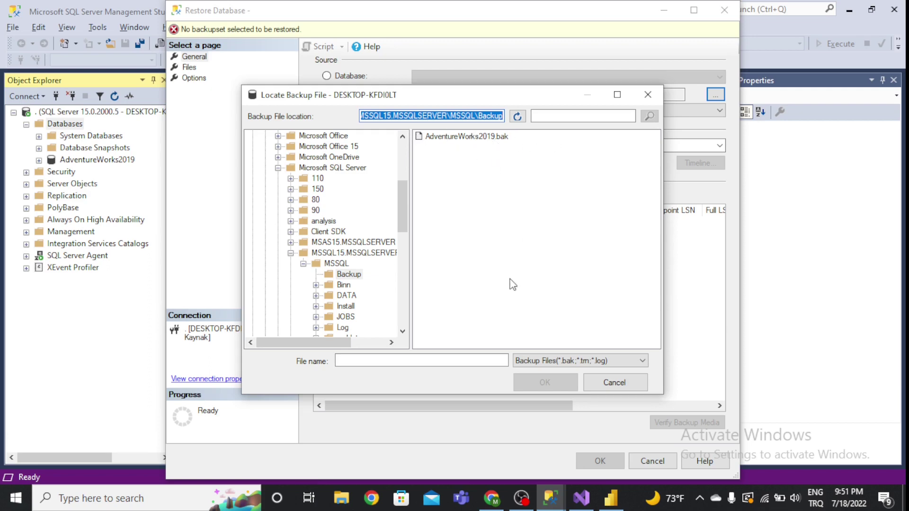
pyautogui.click(614, 383)
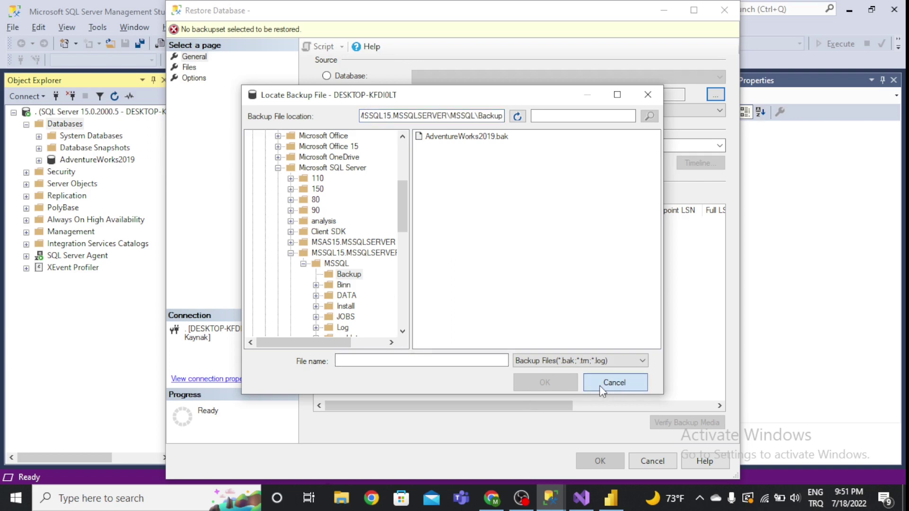
pyautogui.click(620, 387)
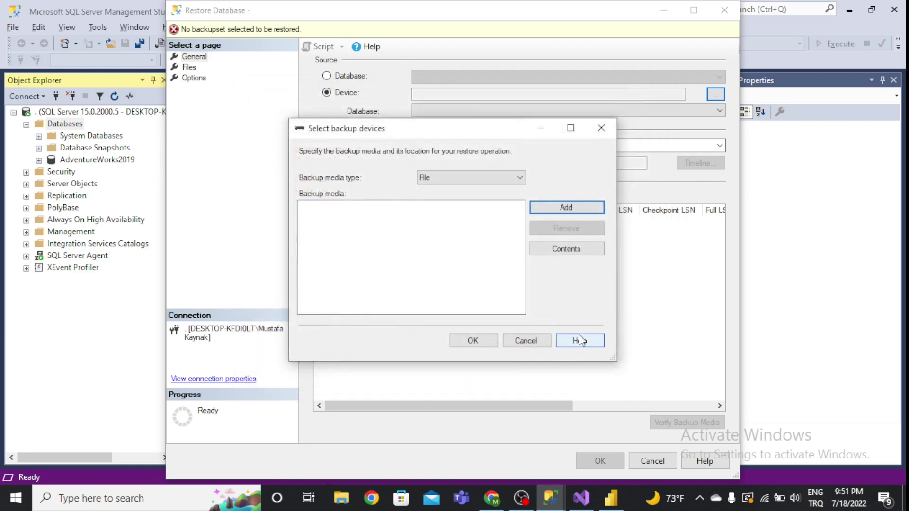
pyautogui.click(518, 341)
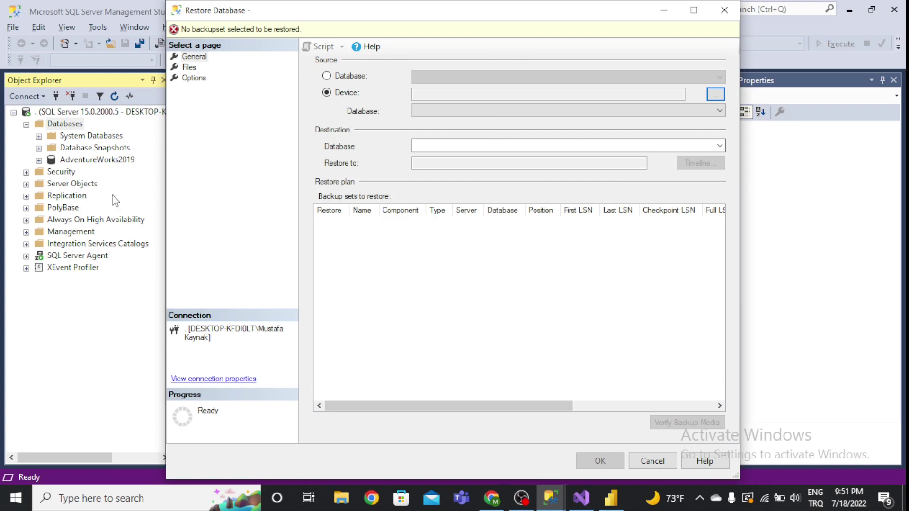
pyautogui.click(722, 15)
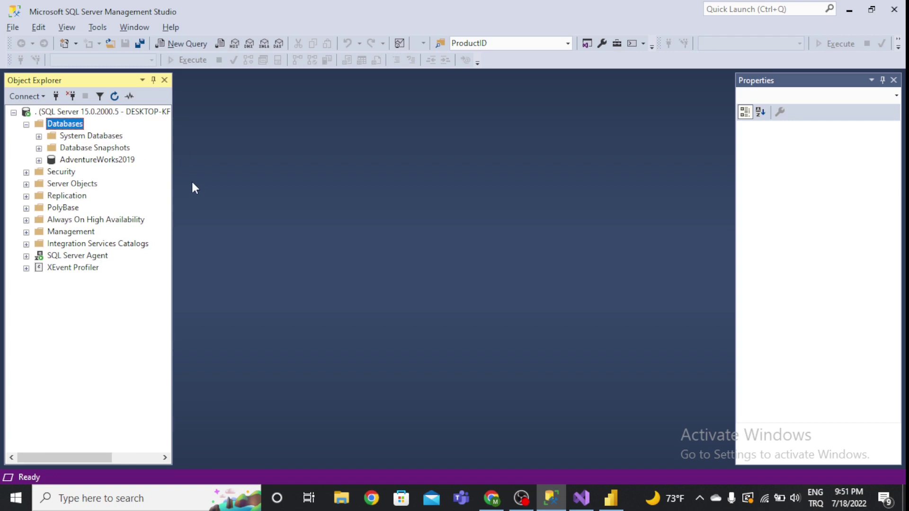
# Step: View the semantic-layer diagram in the Medium article, then return to the empty Visual Studio window
pyautogui.hotkey('alt', 'Tab')
pyautogui.hotkey('alt', 'Tab')
pyautogui.hotkey('alt', 'Tab')
pyautogui.hotkey('alt', 'Tab')
pyautogui.hotkey('alt', 'Tab')
pyautogui.hotkey('alt', 'Tab')
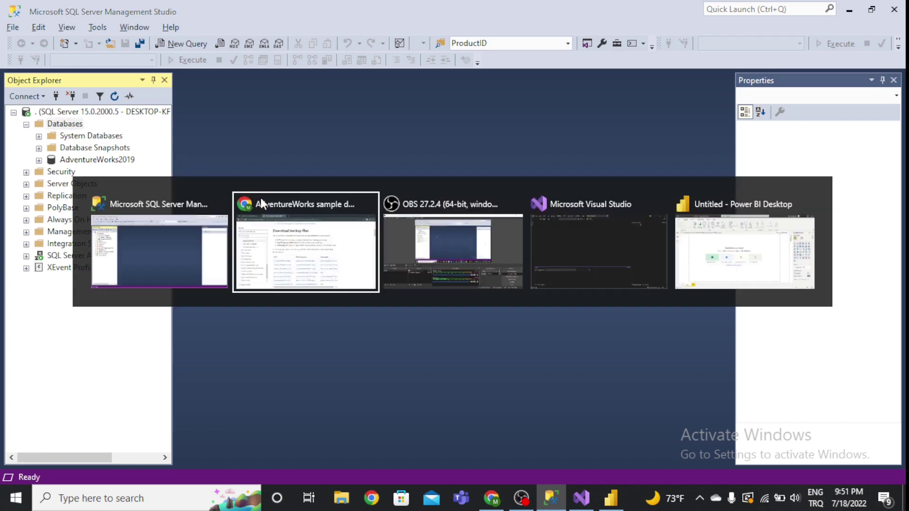
pyautogui.hotkey('alt', 'Tab')
pyautogui.hotkey('alt', 'Tab')
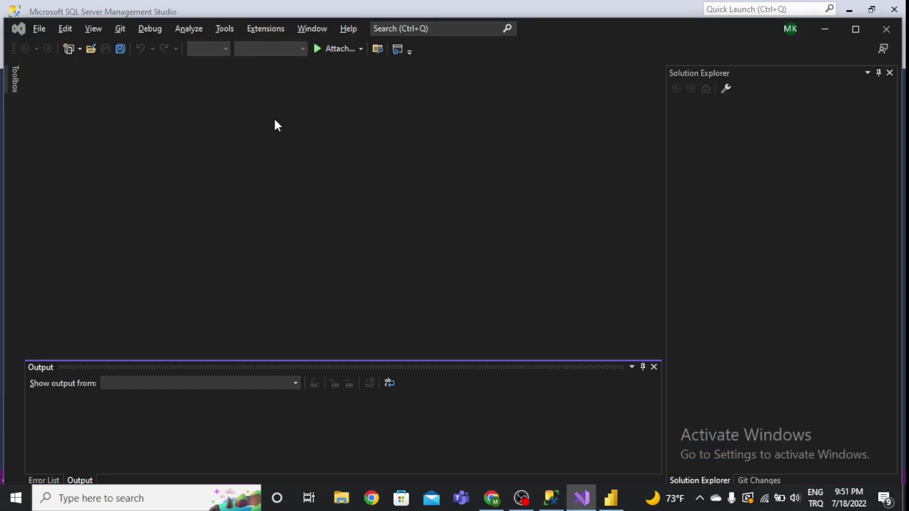
pyautogui.hotkey('alt', 'Tab')
pyautogui.hotkey('alt', 'Tab')
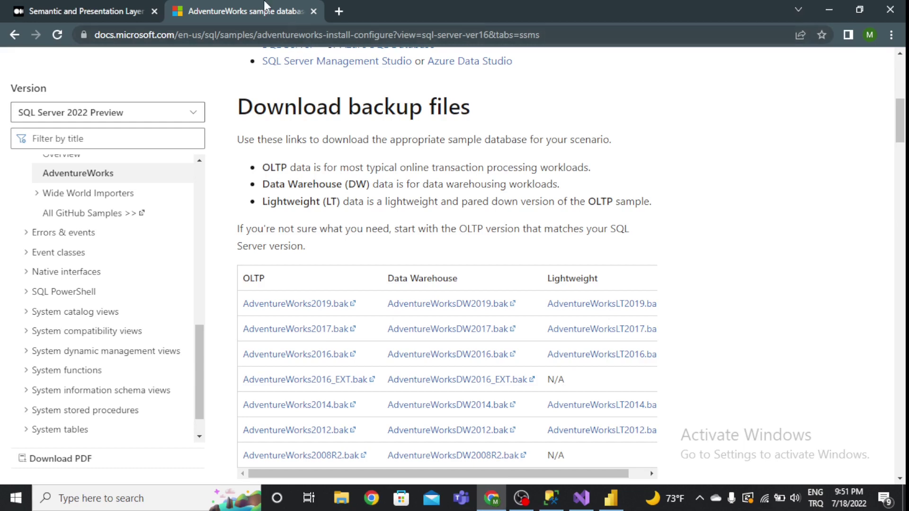
pyautogui.click(76, 5)
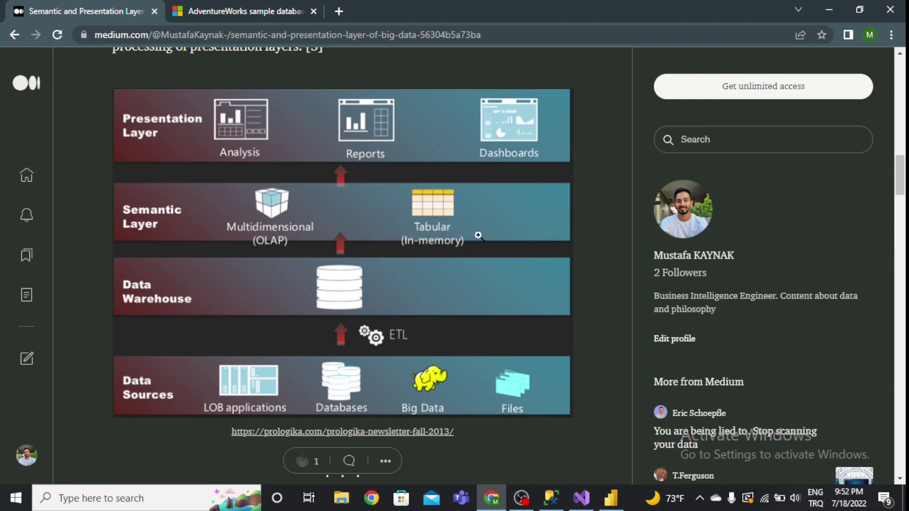
pyautogui.hotkey('alt', 'Tab')
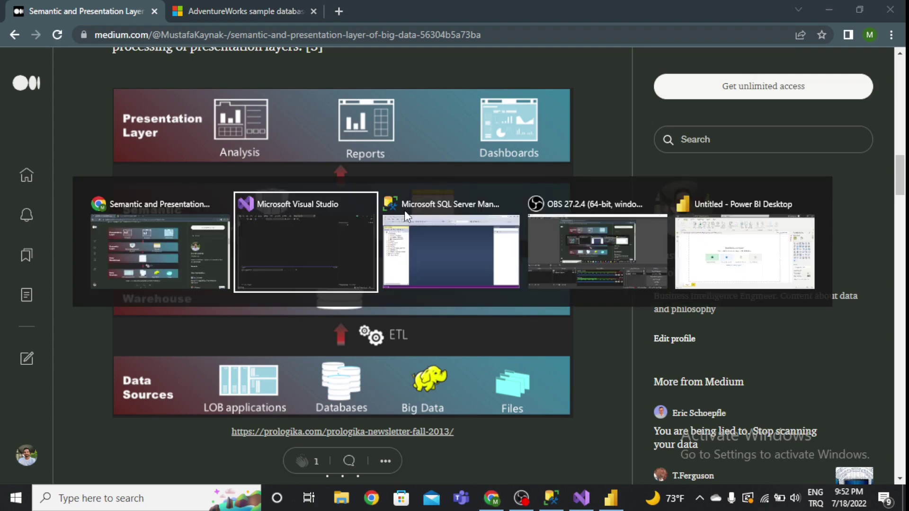
pyautogui.hotkey('alt', 'Tab')
pyautogui.hotkey('alt', 'Tab')
pyautogui.hotkey('alt', 'Tab')
pyautogui.hotkey('alt', 'Tab')
pyautogui.hotkey('alt', 'Tab')
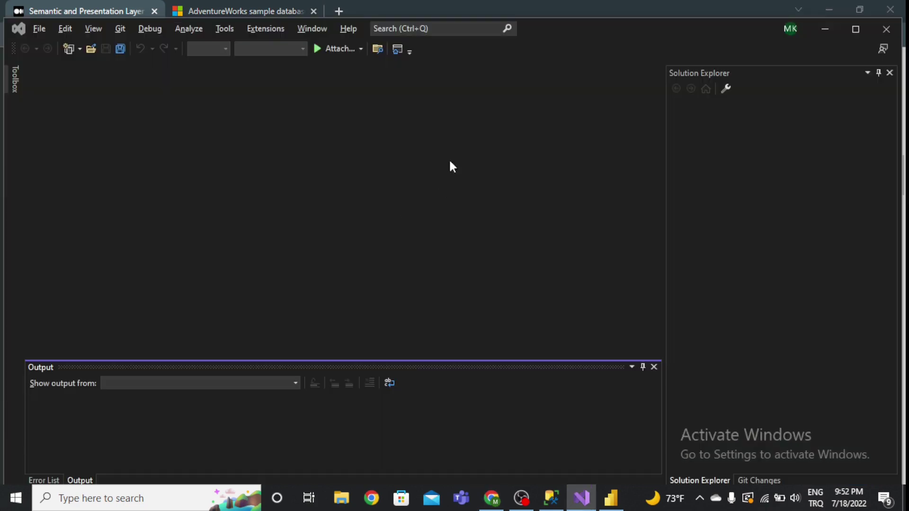
# Step: Start a new project from the Analysis Services Tabular Project template, found by searching 'tab'
pyautogui.click(43, 29)
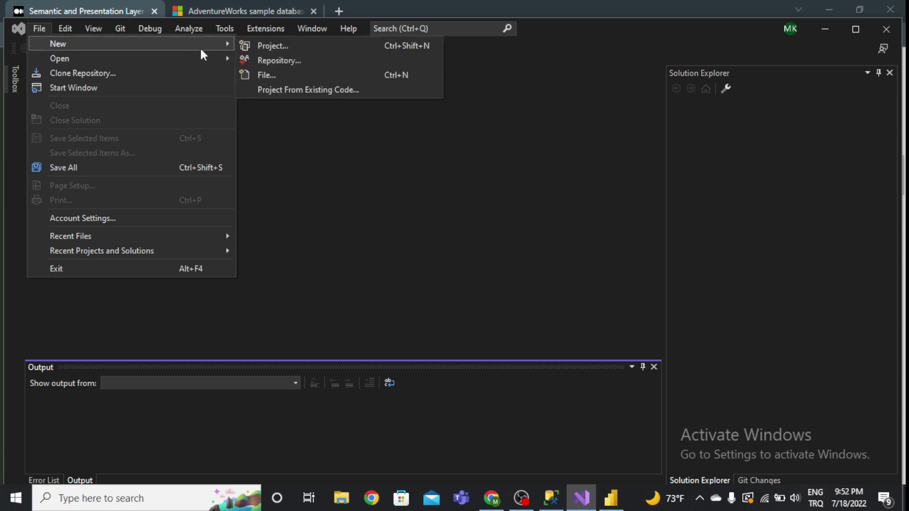
pyautogui.click(252, 46)
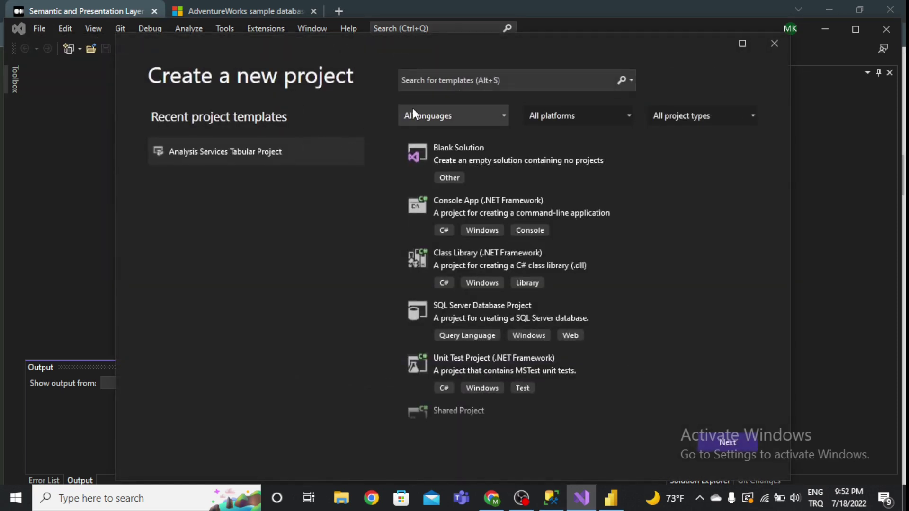
pyautogui.click(456, 81)
pyautogui.write('tabul')
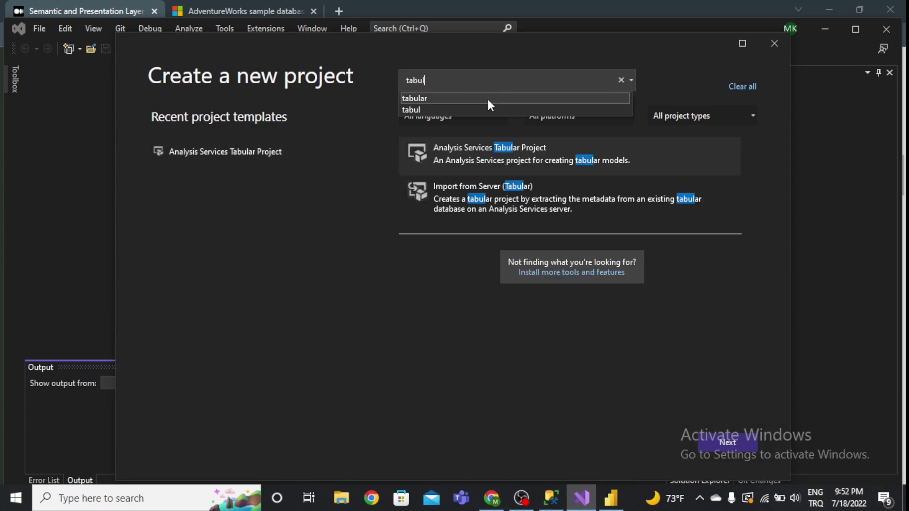
pyautogui.click(487, 98)
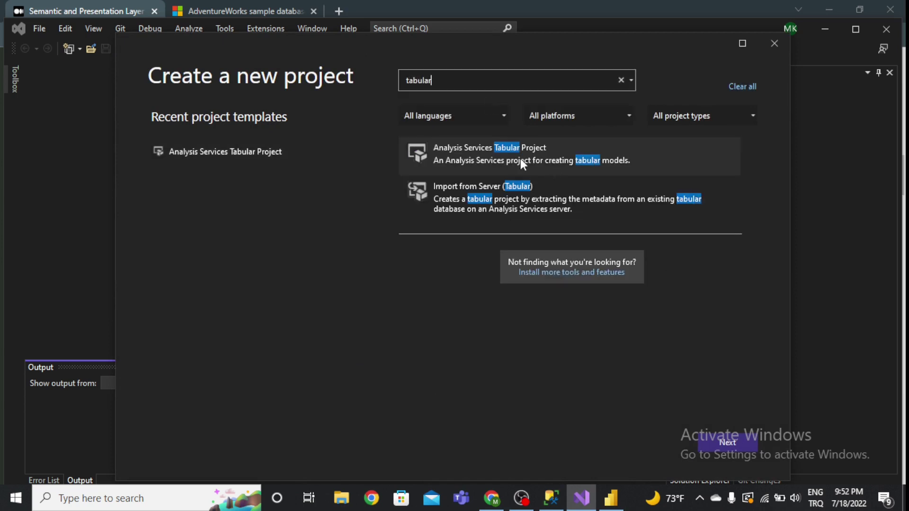
pyautogui.click(537, 154)
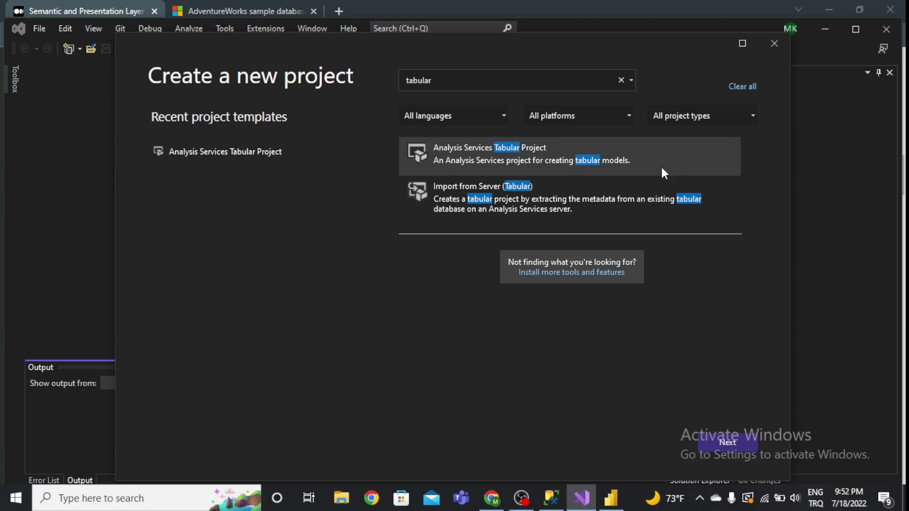
pyautogui.click(728, 443)
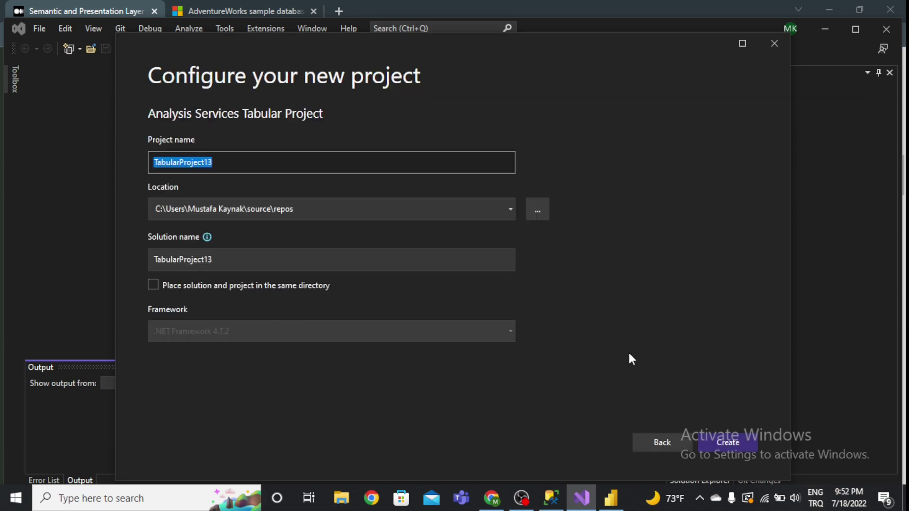
# Step: Name the project 'An Example Tabular' and create it
pyautogui.click(246, 162)
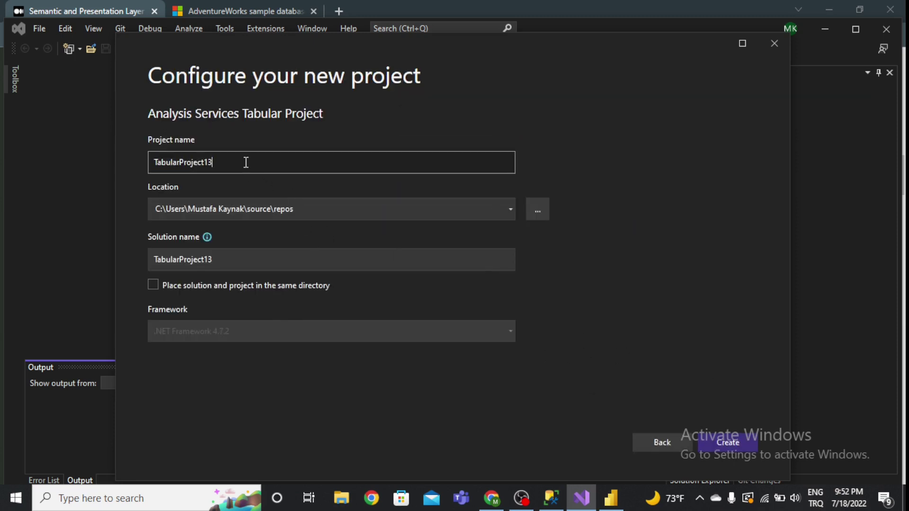
pyautogui.doubleClick(246, 162)
pyautogui.write('A')
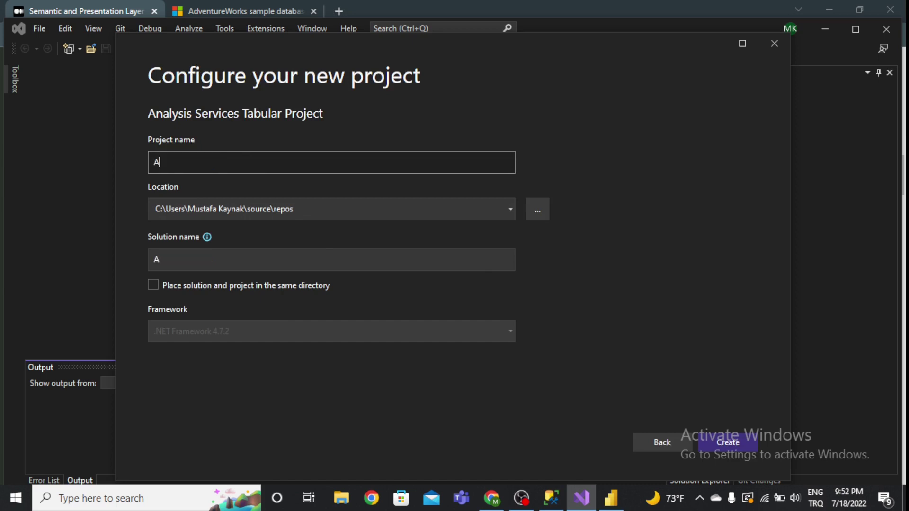
pyautogui.write('n Example TAb')
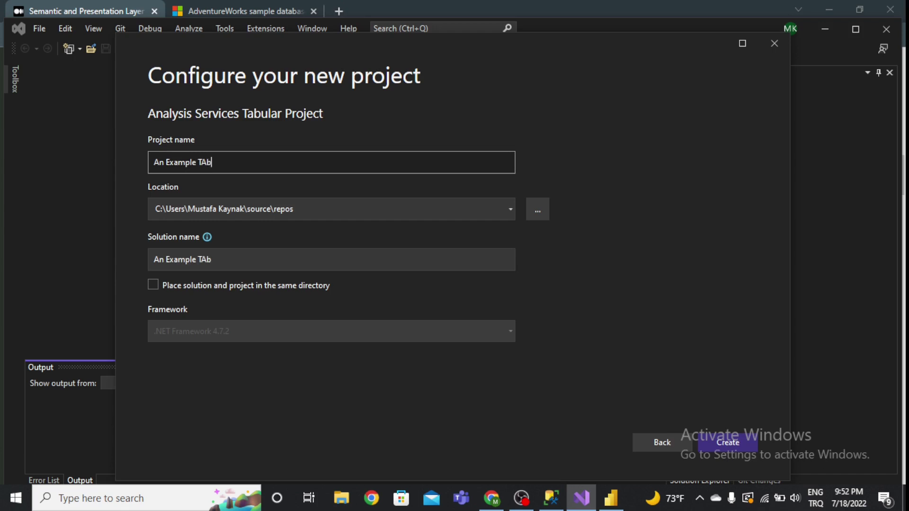
pyautogui.press('BackSpace')
pyautogui.press('BackSpace')
pyautogui.write('abular')
pyautogui.click(723, 442)
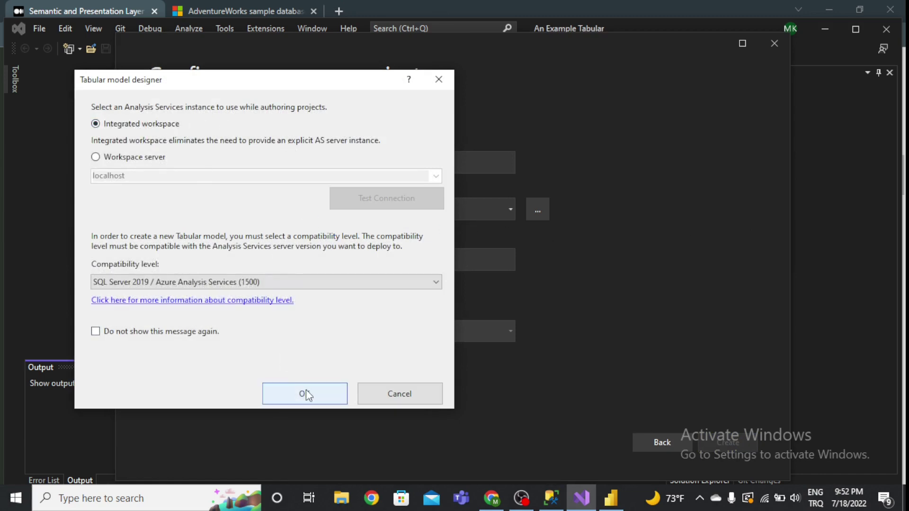
# Step: Choose compatibility level SQL Server 2019 (1500) with the Integrated workspace and confirm
pyautogui.click(295, 282)
pyautogui.click(241, 315)
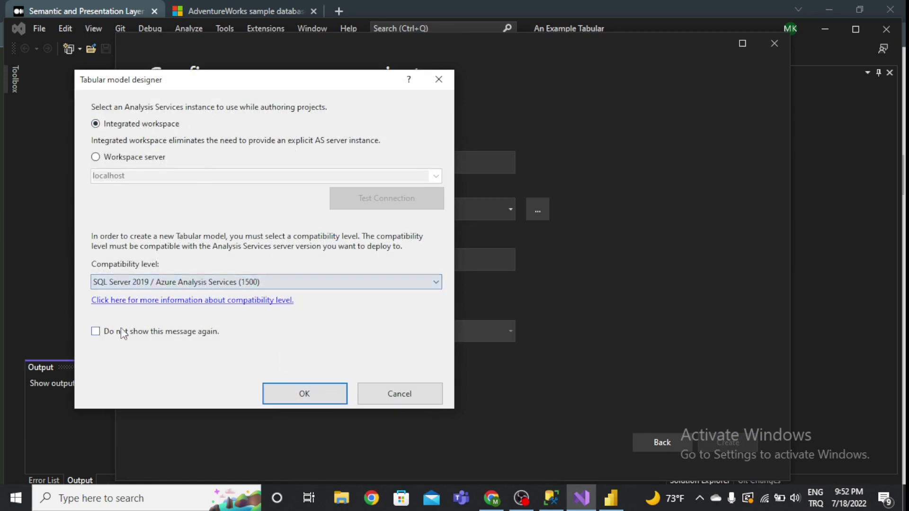
pyautogui.click(247, 282)
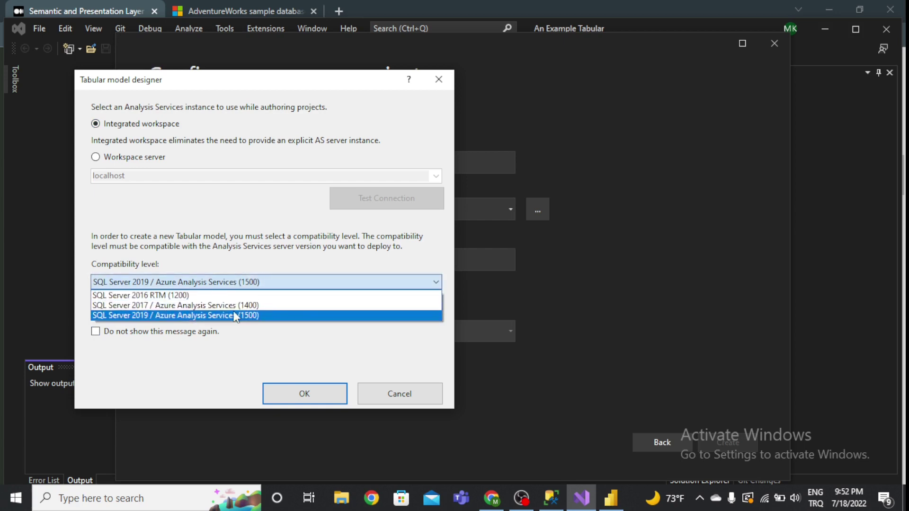
pyautogui.click(274, 313)
pyautogui.click(319, 399)
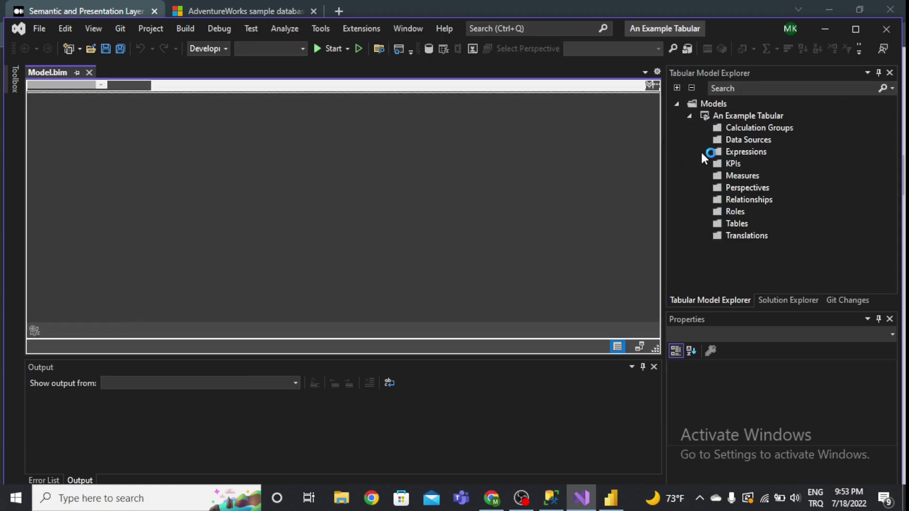
# Step: Import from a new data source using the SQL Server database connector
pyautogui.rightClick(747, 141)
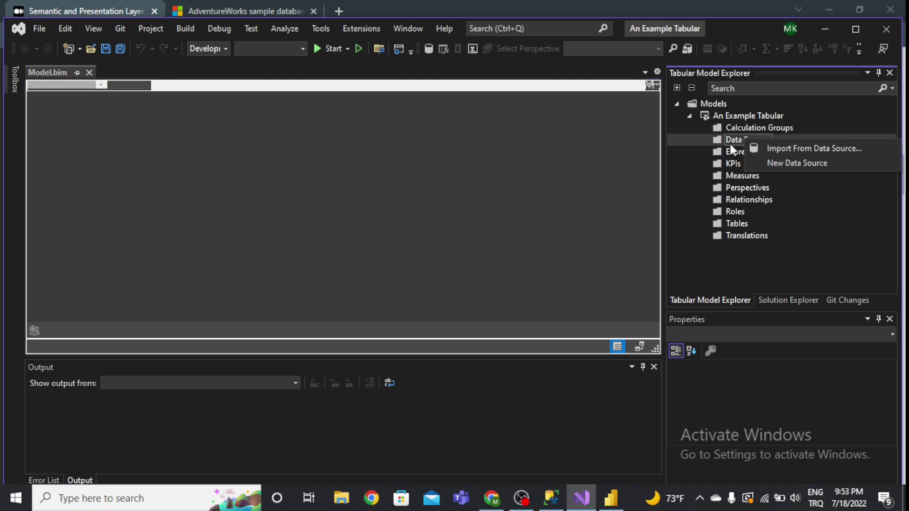
pyautogui.click(841, 148)
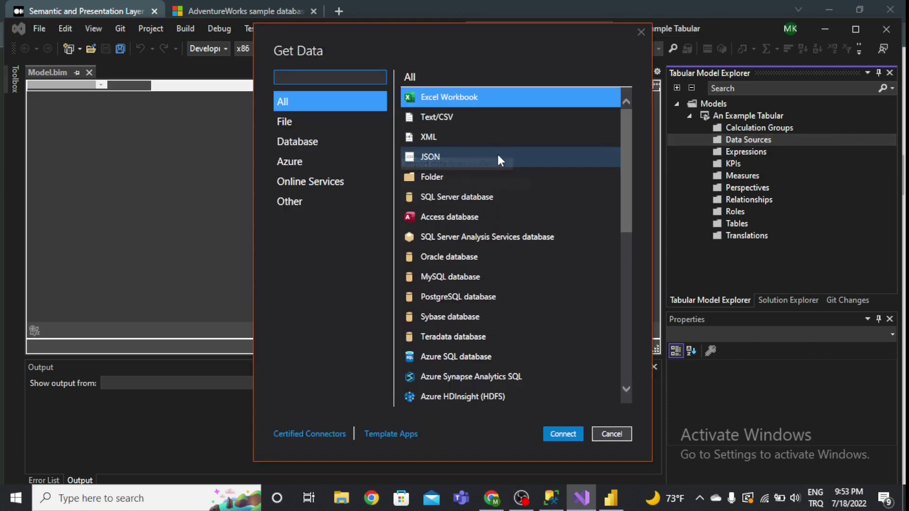
pyautogui.click(339, 140)
pyautogui.click(454, 124)
pyautogui.click(476, 139)
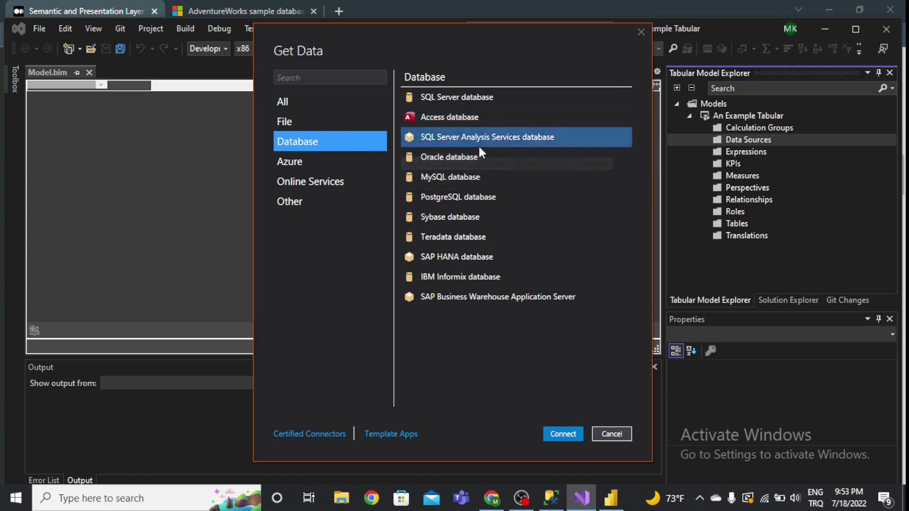
pyautogui.click(469, 101)
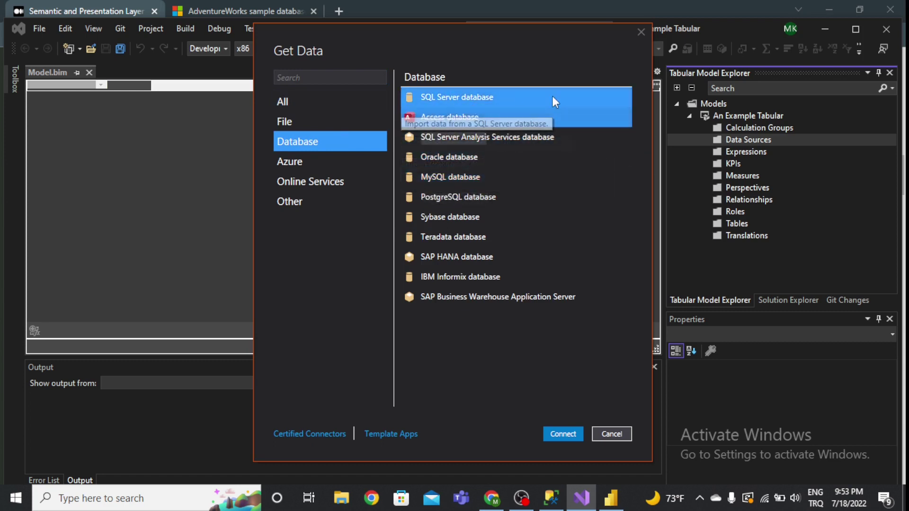
pyautogui.click(560, 434)
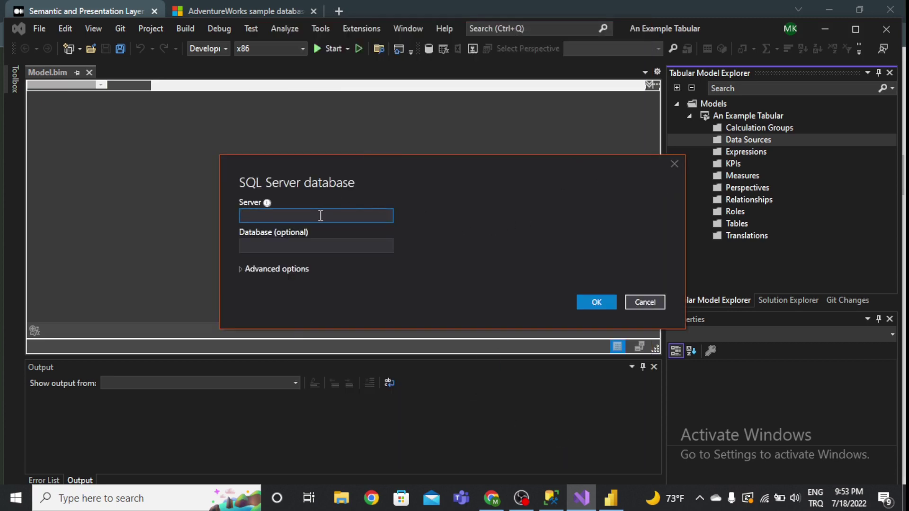
# Step: Connect to server '.' impersonating the service account, accepting an unencrypted connection
pyautogui.write('.')
pyautogui.click(609, 303)
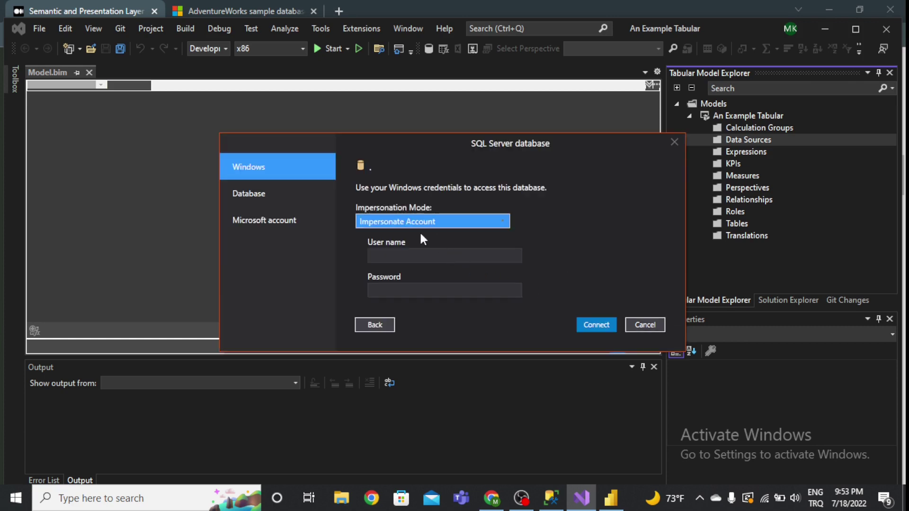
pyautogui.click(425, 223)
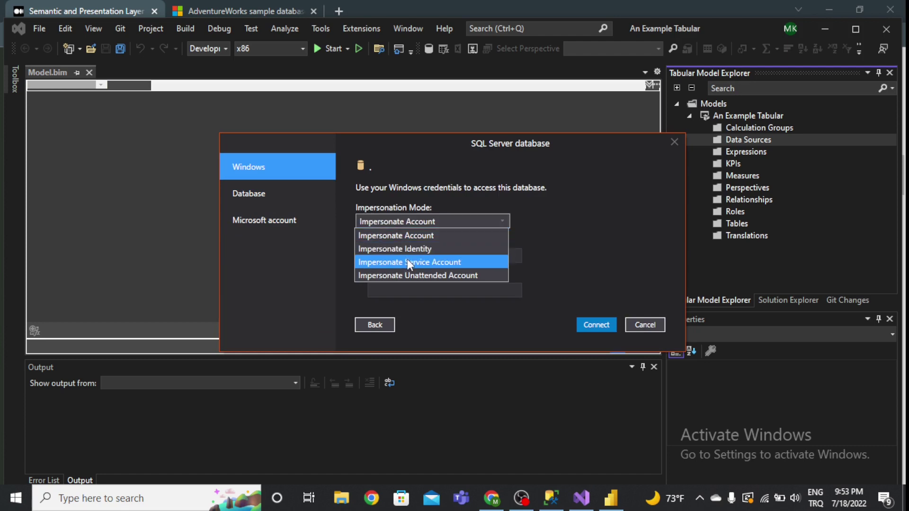
pyautogui.click(472, 263)
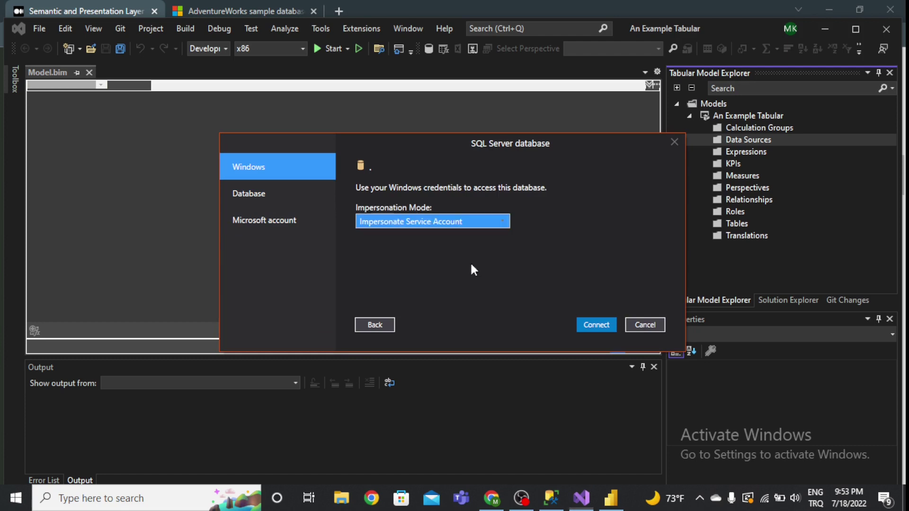
pyautogui.click(602, 326)
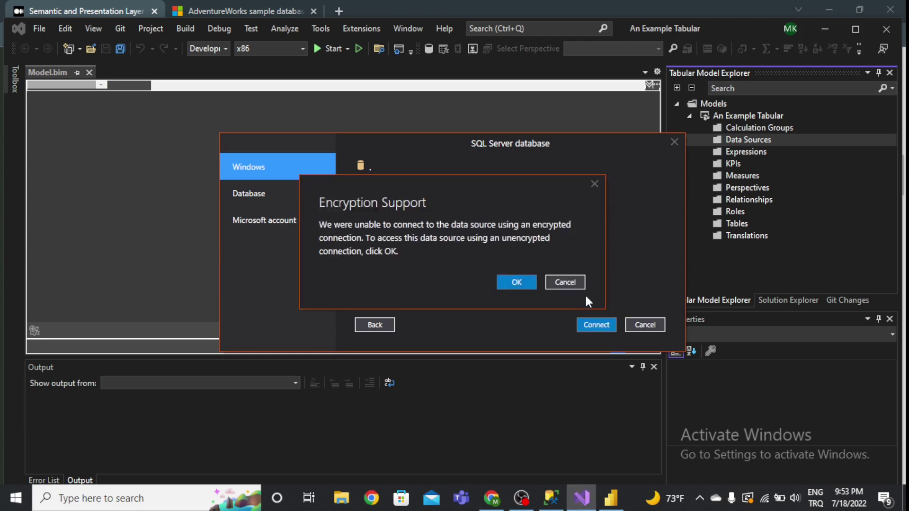
pyautogui.click(516, 281)
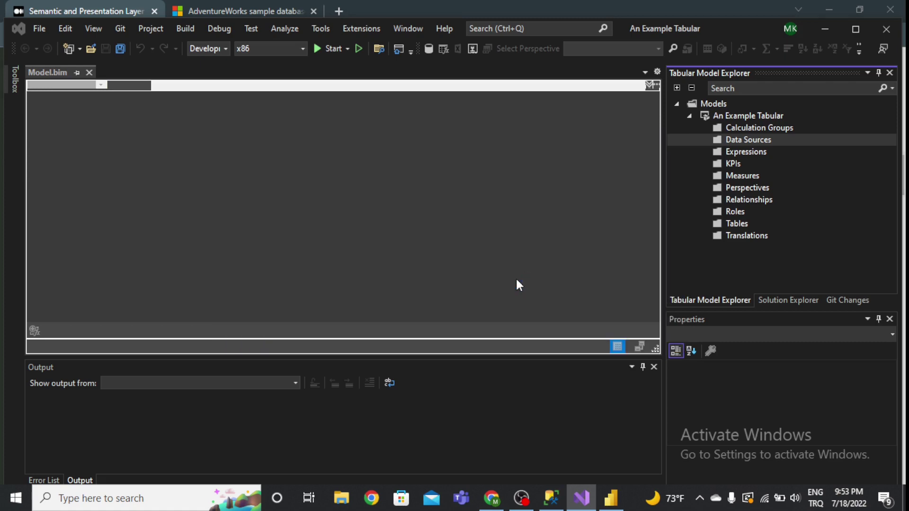
# Step: Load Production.Product, ProductCategory and ProductCostHistory from AdventureWorks2019, then close the processing summary
pyautogui.click(256, 121)
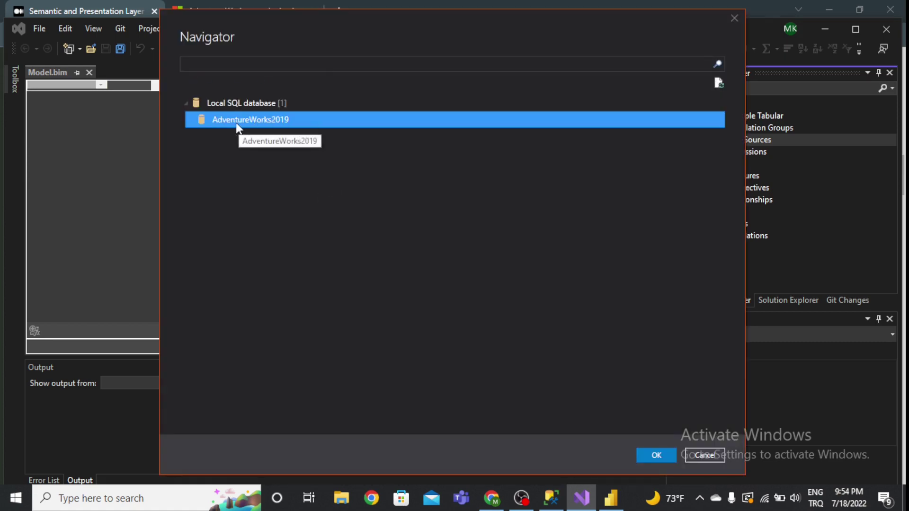
pyautogui.doubleClick(204, 118)
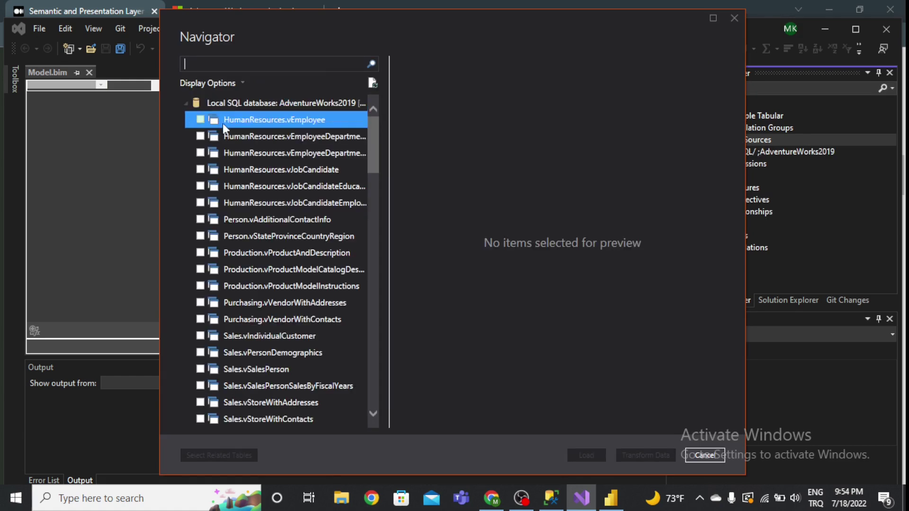
pyautogui.moveTo(374, 128); pyautogui.dragTo(373, 237)
pyautogui.click(195, 251)
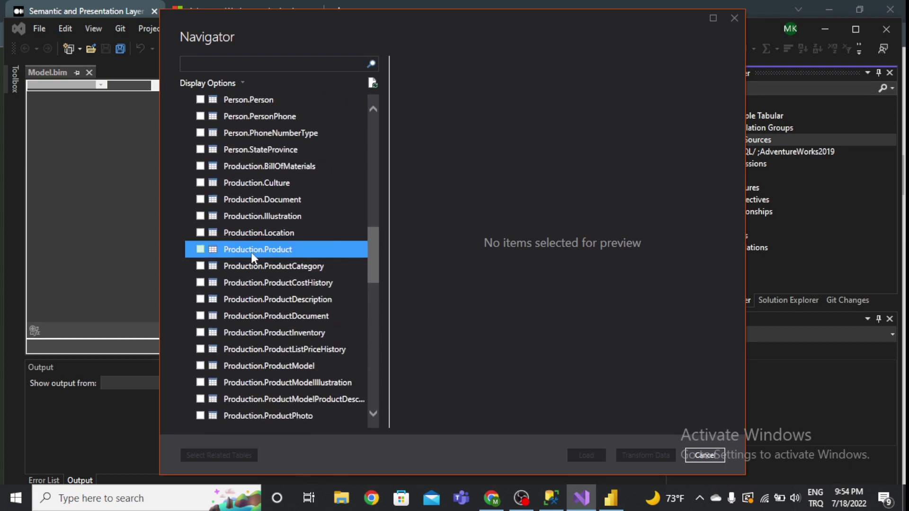
pyautogui.click(201, 249)
pyautogui.click(202, 267)
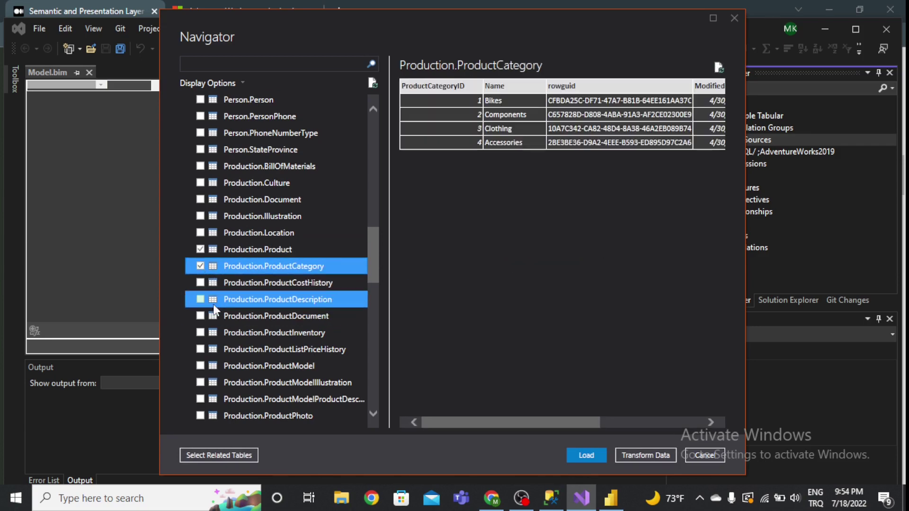
pyautogui.click(201, 284)
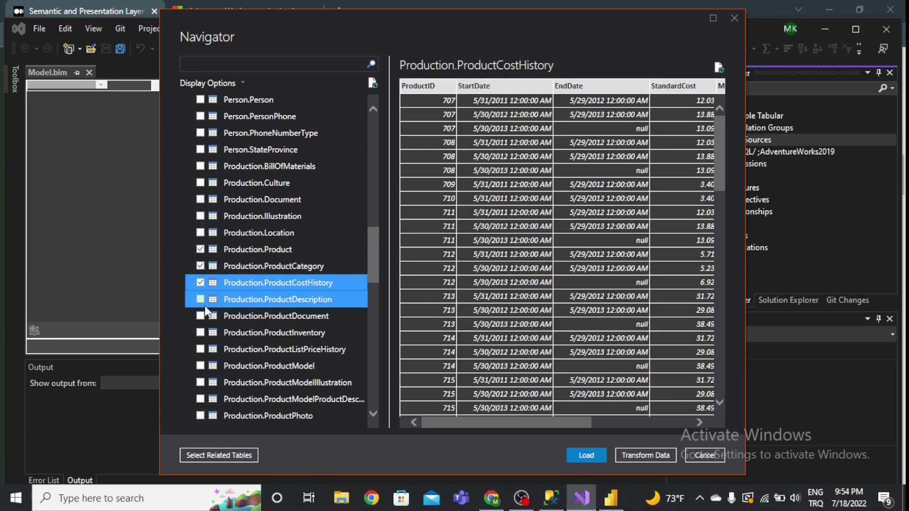
pyautogui.click(587, 456)
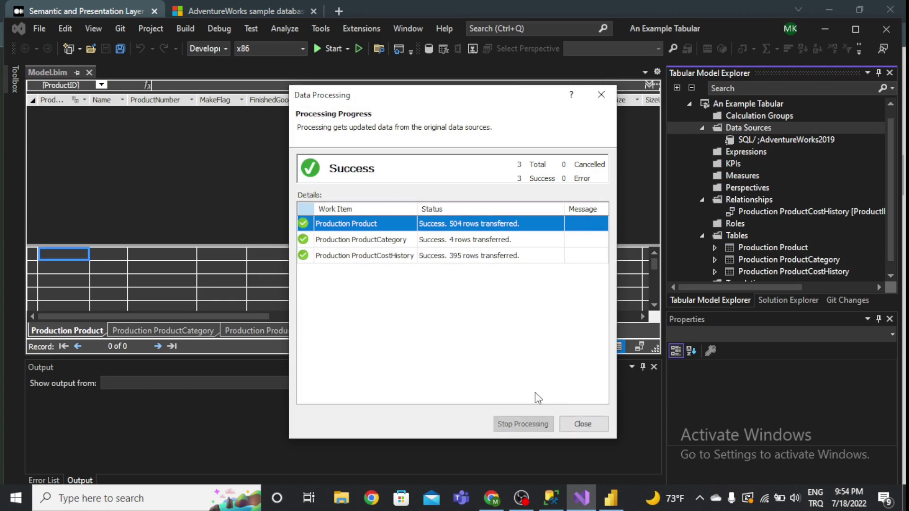
pyautogui.click(583, 424)
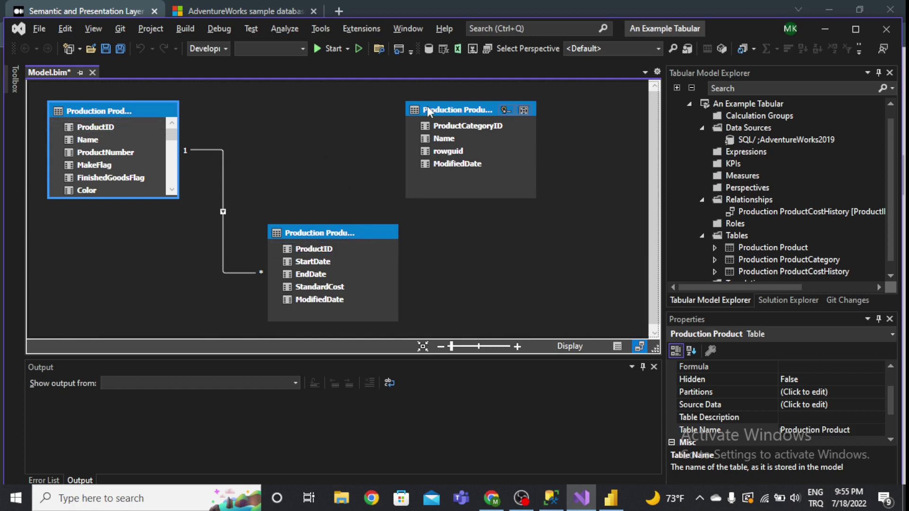
# Step: Drag ProductCostHistory to the top-left, Production Product to the centre and ProductCategory slightly right
pyautogui.click(342, 231)
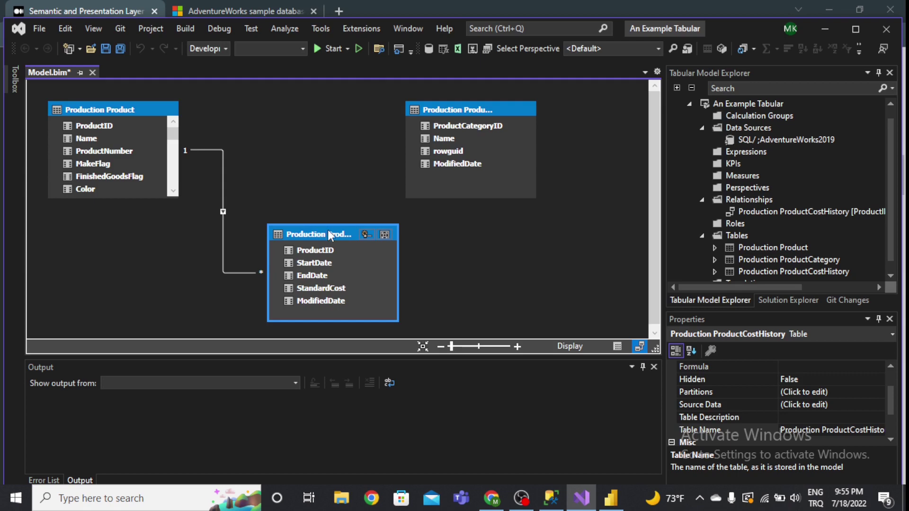
pyautogui.moveTo(329, 229); pyautogui.dragTo(308, 216)
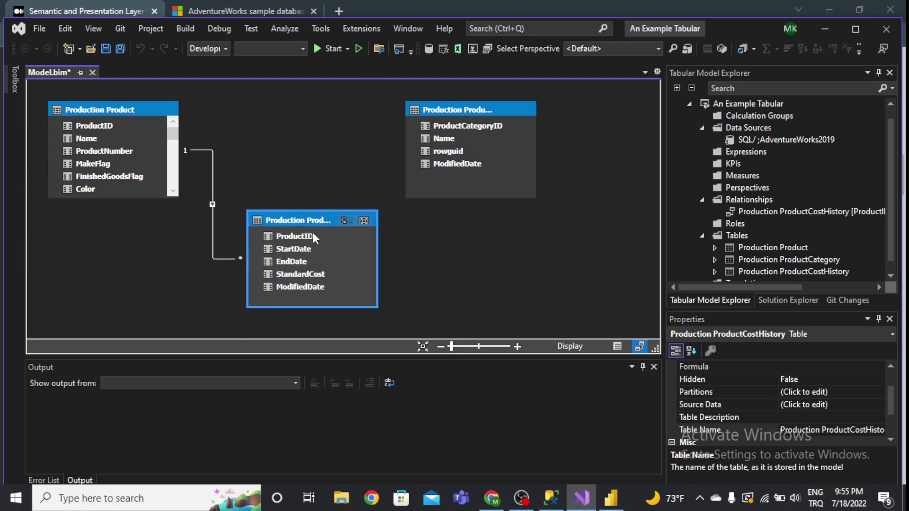
pyautogui.doubleClick(305, 220)
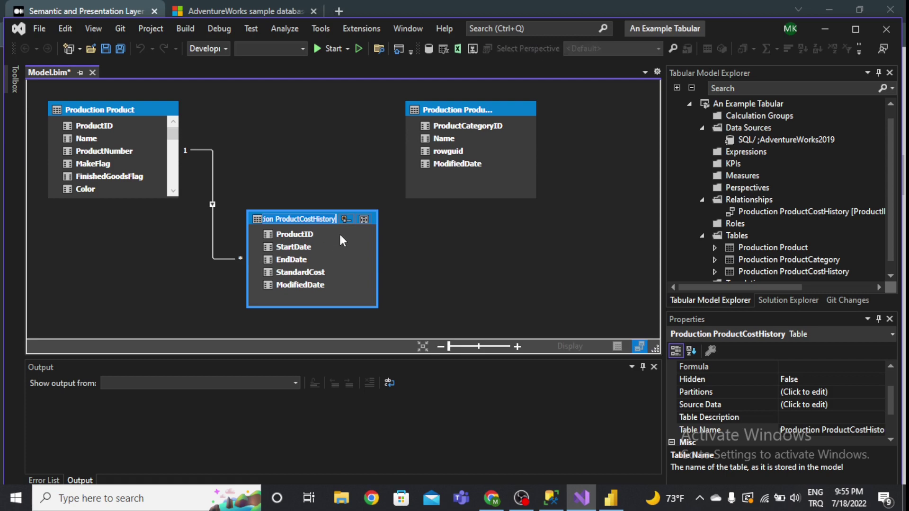
pyautogui.moveTo(96, 108); pyautogui.dragTo(161, 202)
pyautogui.moveTo(328, 216); pyautogui.dragTo(124, 106)
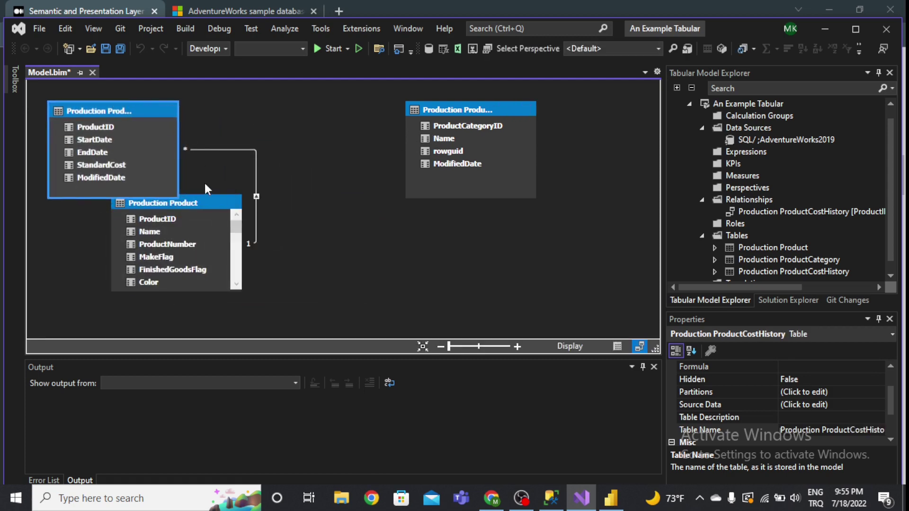
pyautogui.moveTo(182, 205); pyautogui.dragTo(322, 188)
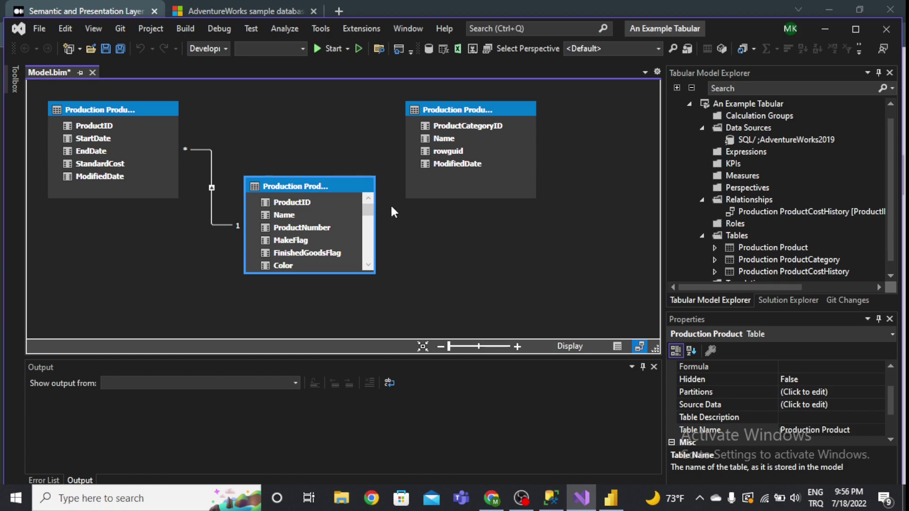
pyautogui.click(90, 113)
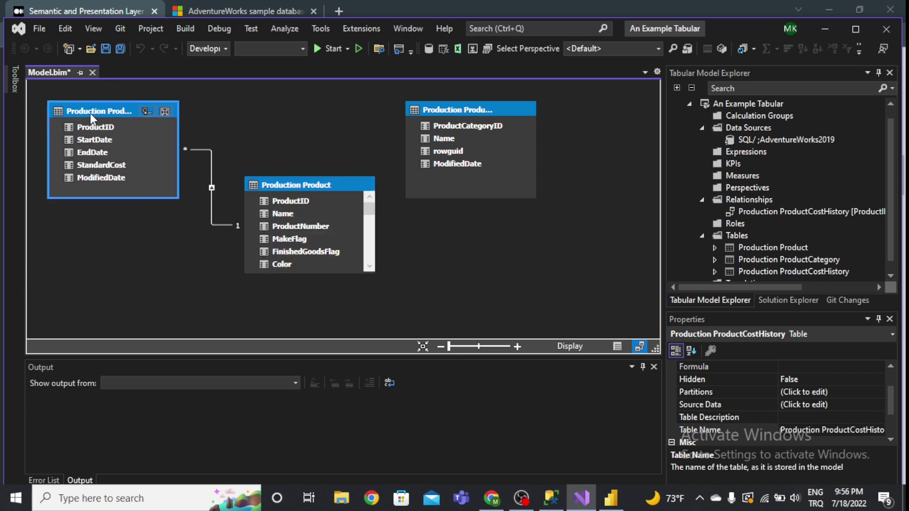
pyautogui.click(473, 113)
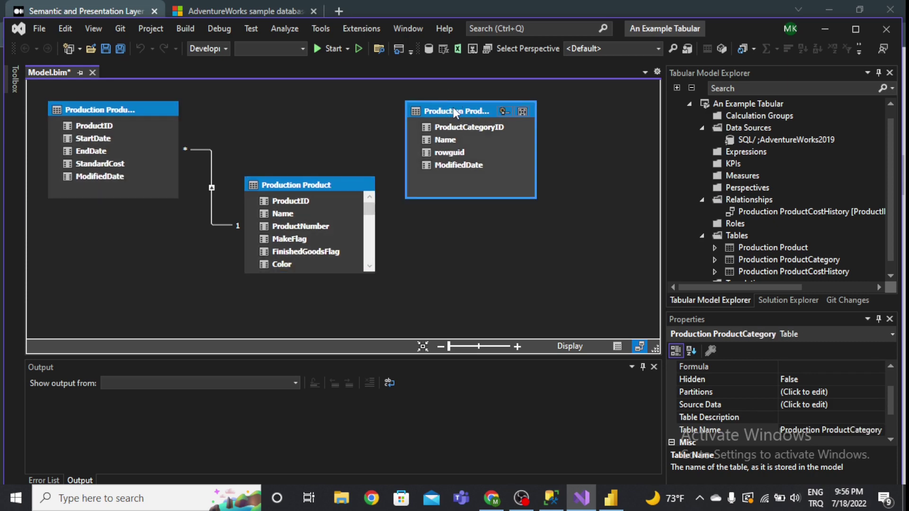
pyautogui.moveTo(456, 114); pyautogui.dragTo(500, 118)
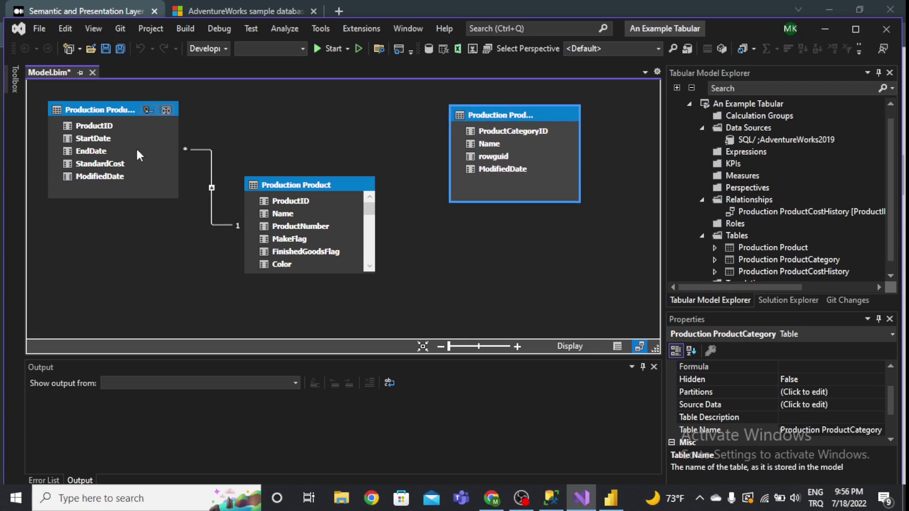
pyautogui.doubleClick(210, 167)
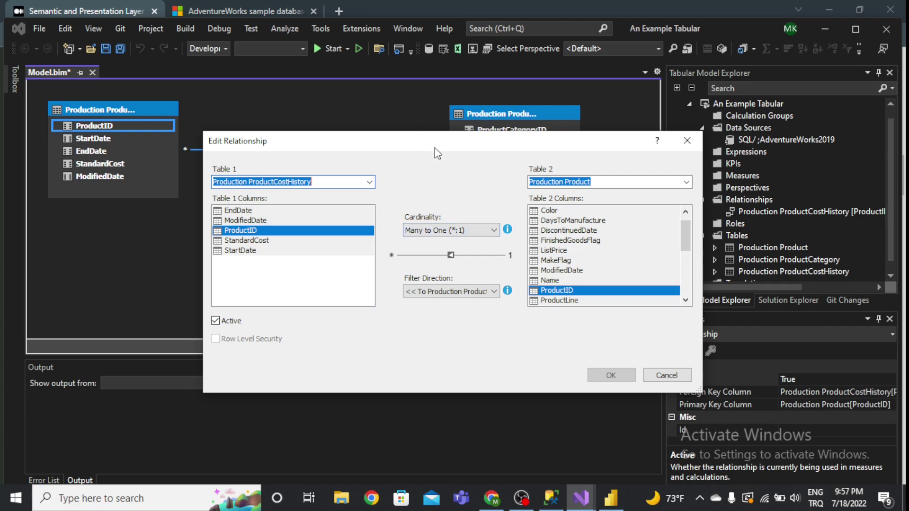
pyautogui.moveTo(445, 143); pyautogui.dragTo(408, 110)
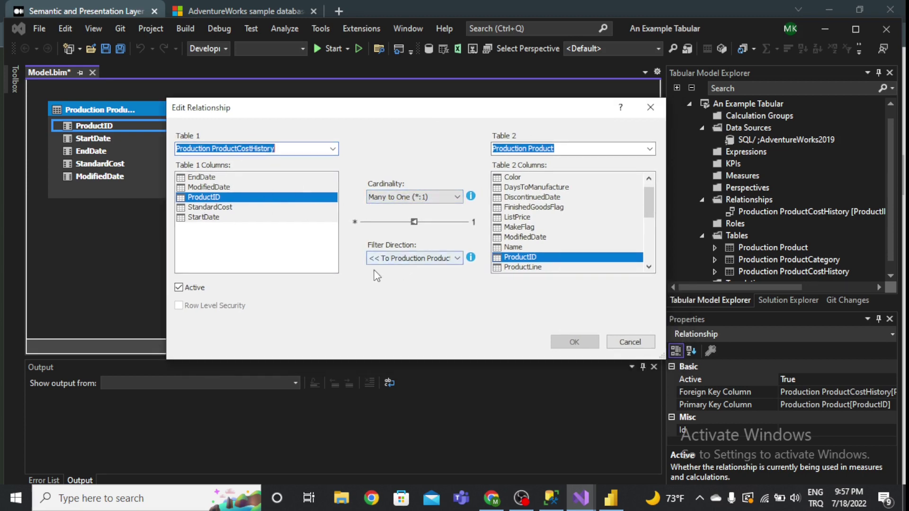
pyautogui.click(419, 260)
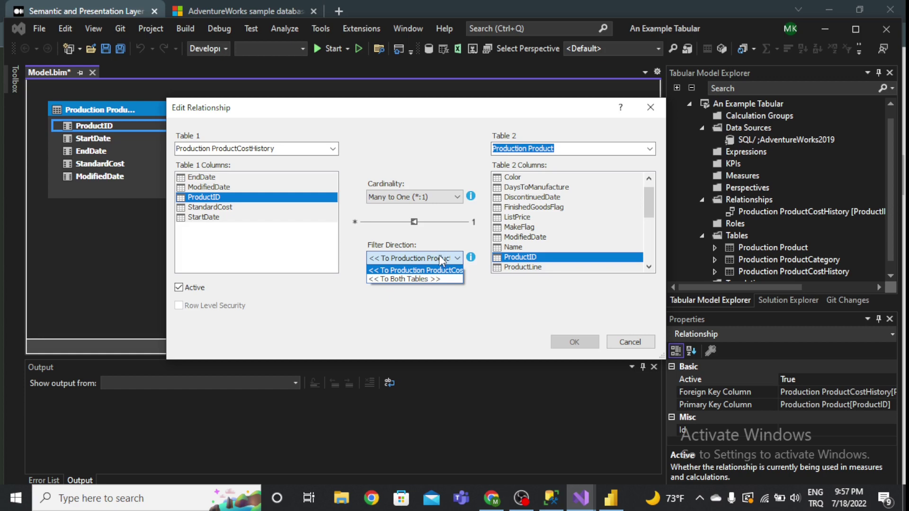
pyautogui.click(439, 257)
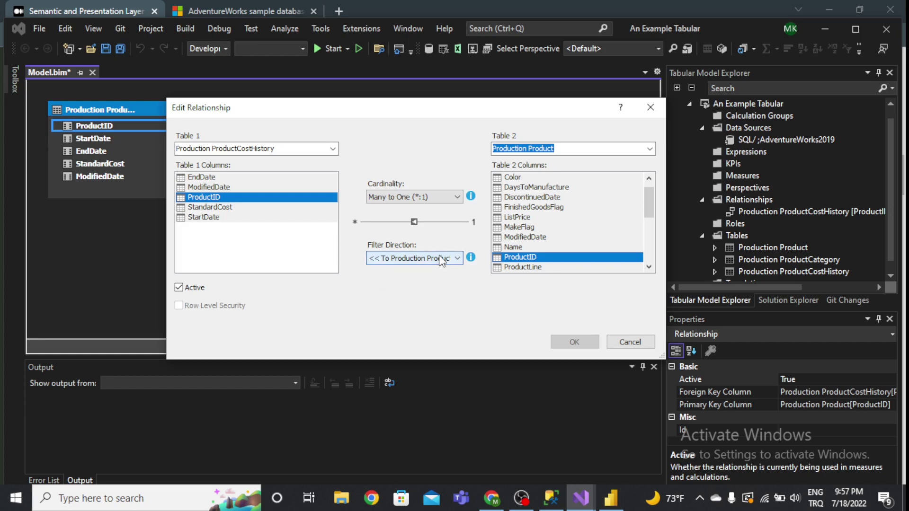
pyautogui.click(613, 341)
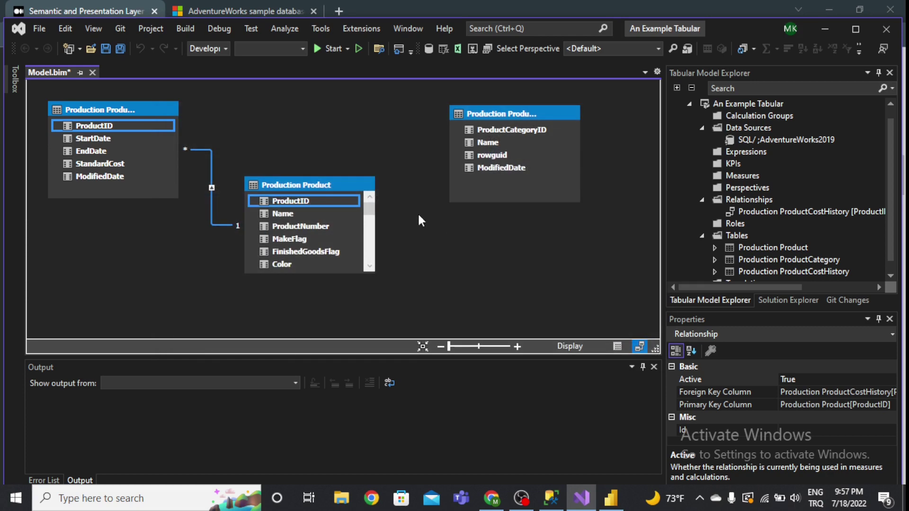
pyautogui.moveTo(292, 183); pyautogui.dragTo(303, 184)
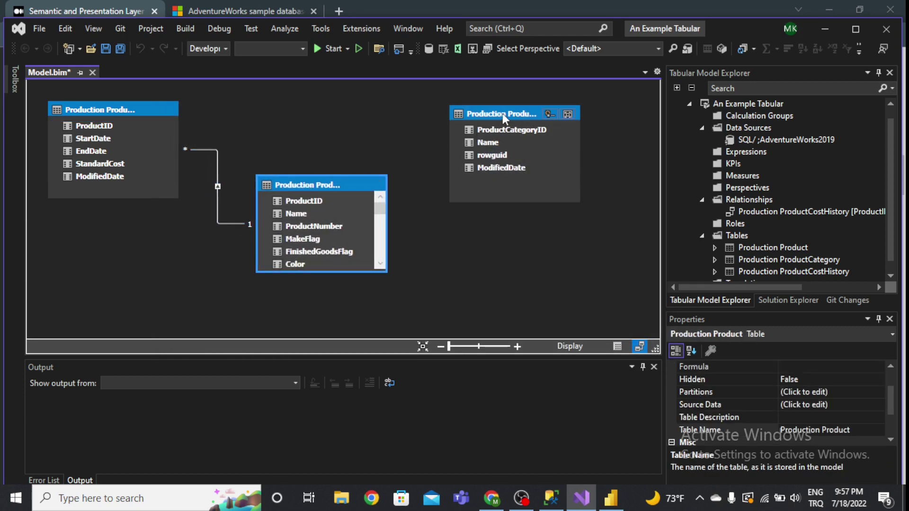
# Step: Delete the ProductCategory table from the model and shift Production Product right
pyautogui.moveTo(504, 120); pyautogui.dragTo(507, 121)
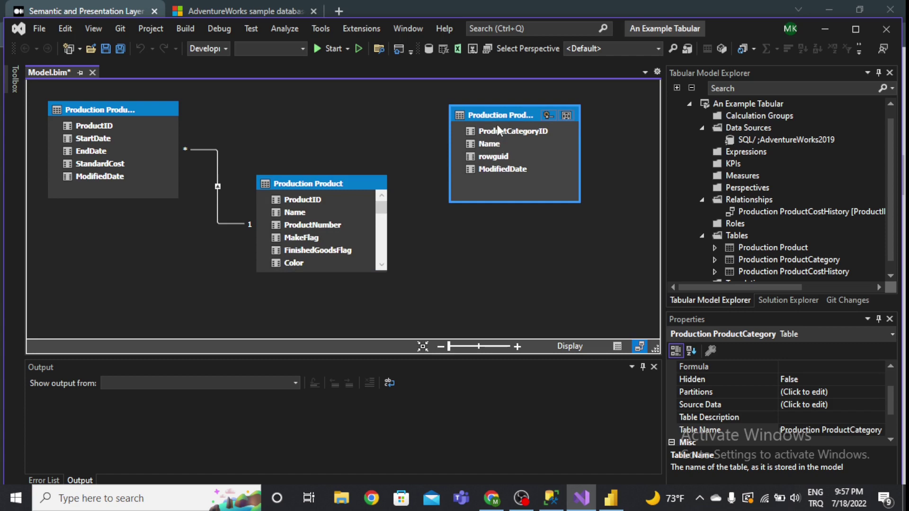
pyautogui.press('Delete')
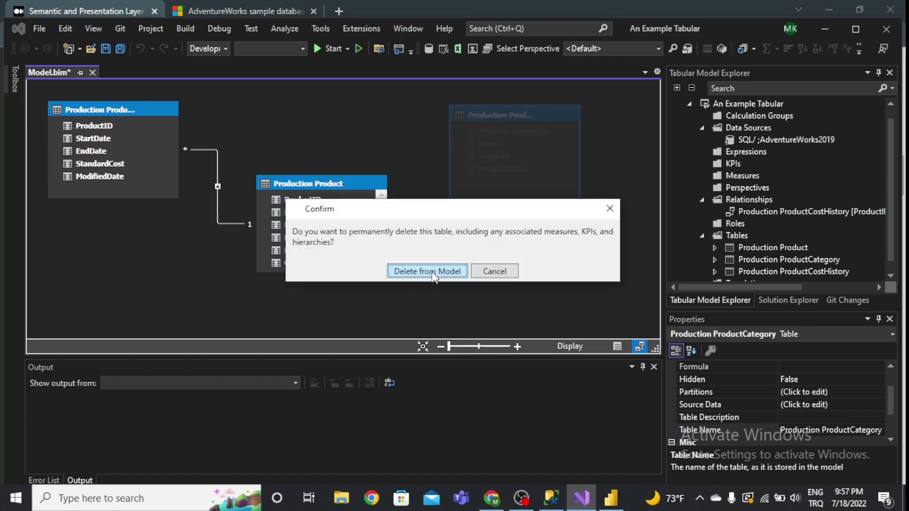
pyautogui.click(433, 274)
pyautogui.moveTo(311, 185); pyautogui.dragTo(410, 186)
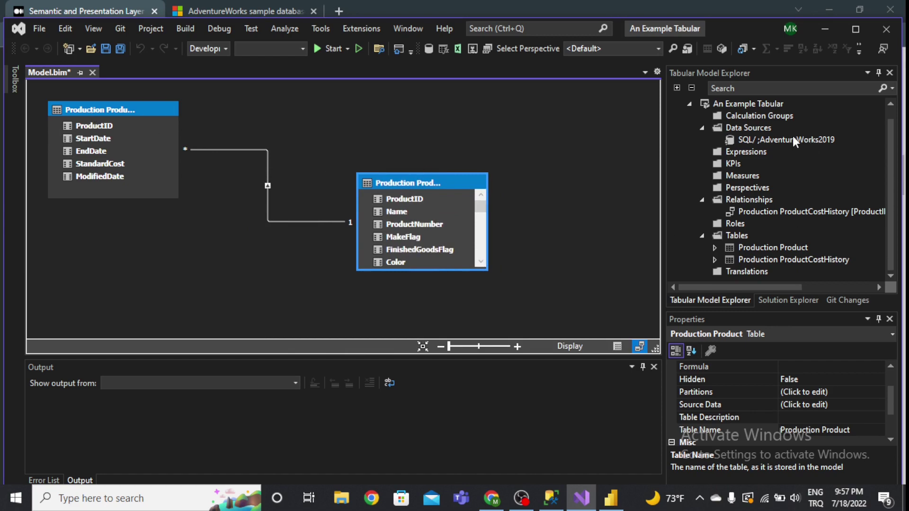
# Step: Import the ProductListPriceHistory table from the AdventureWorks2019 source and close the processing report
pyautogui.click(784, 139)
pyautogui.rightClick(780, 151)
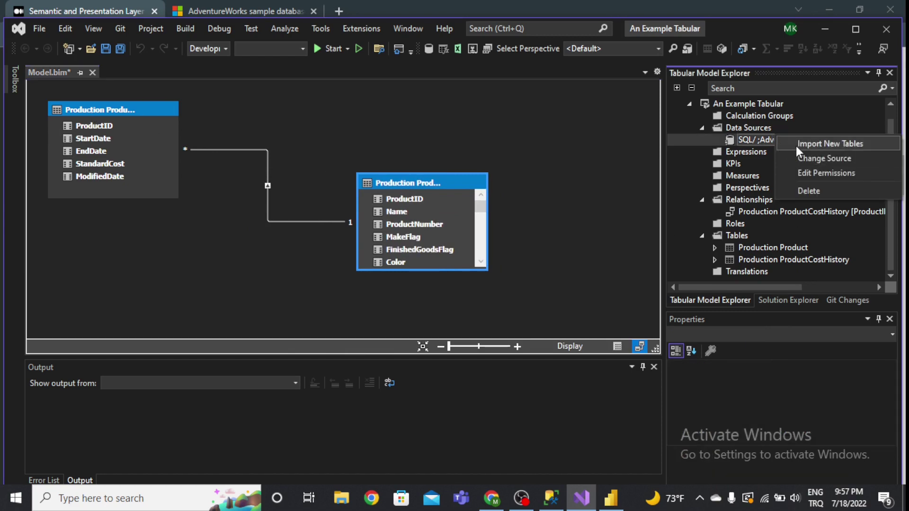
pyautogui.click(825, 144)
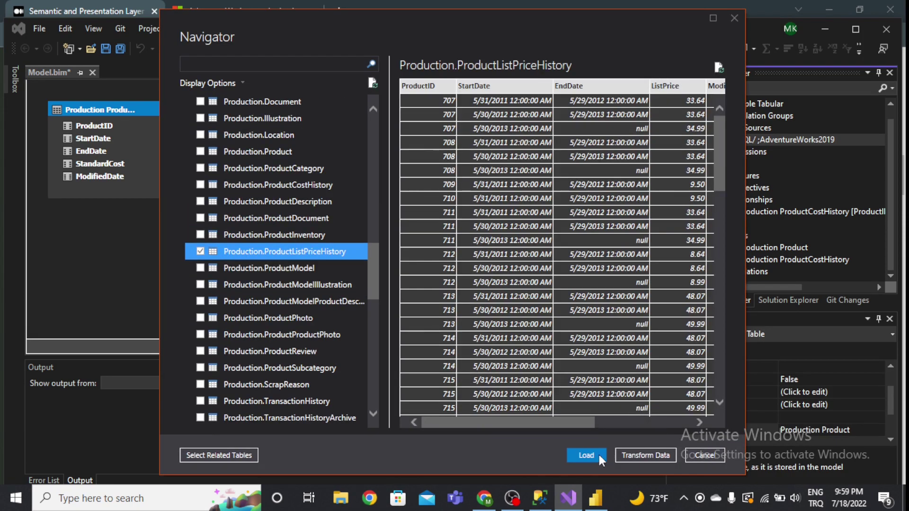
pyautogui.click(586, 455)
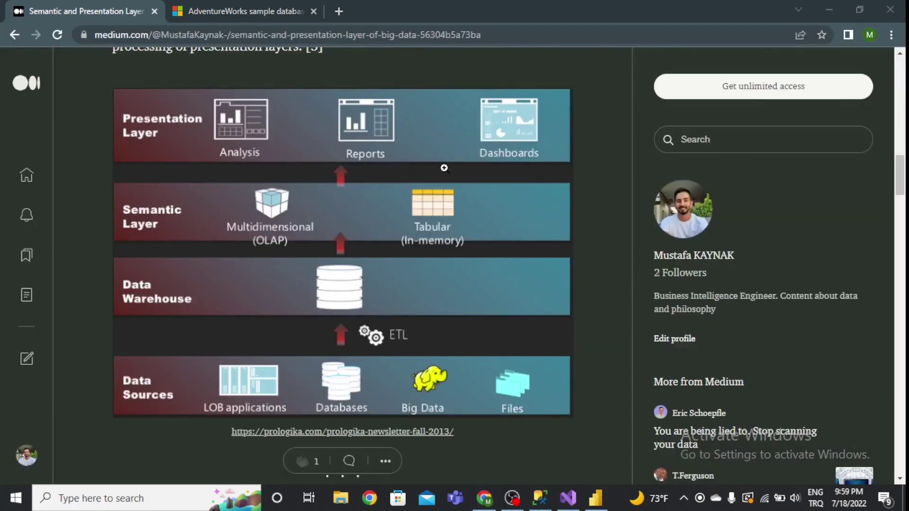
pyautogui.hotkey('alt', 'Tab')
pyautogui.click(583, 423)
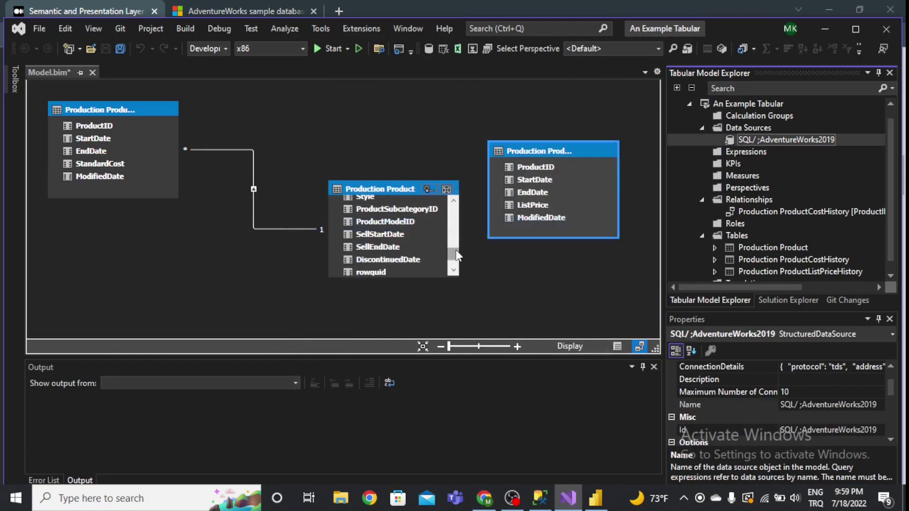
# Step: Reposition ProductListPriceHistory up and right on the diagram, keeping its name
pyautogui.doubleClick(122, 111)
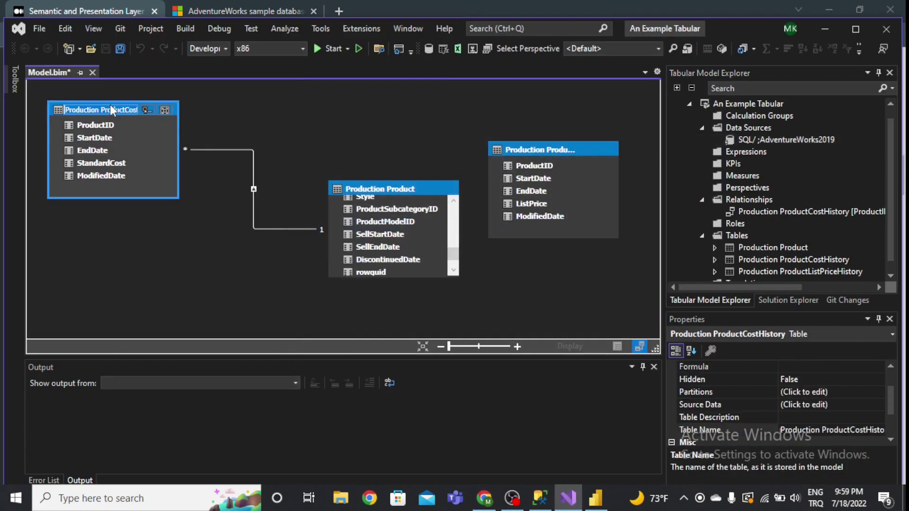
pyautogui.click(558, 151)
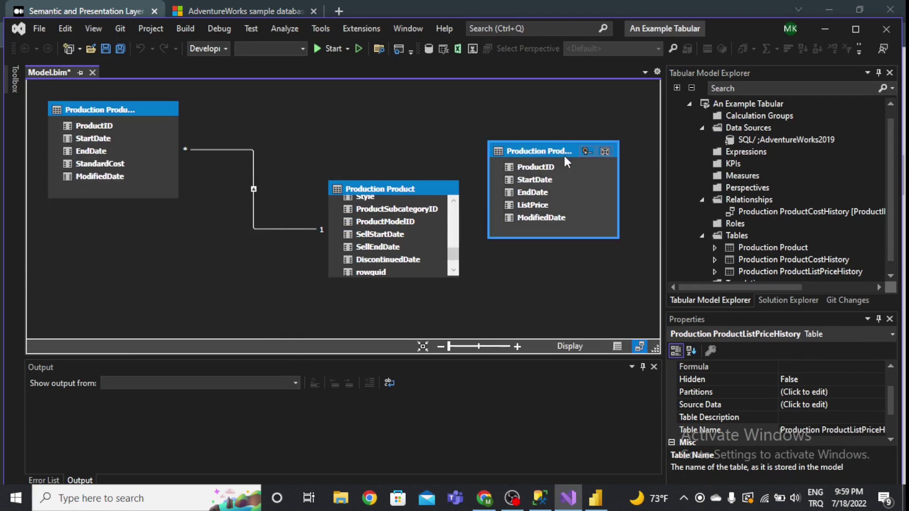
pyautogui.click(562, 150)
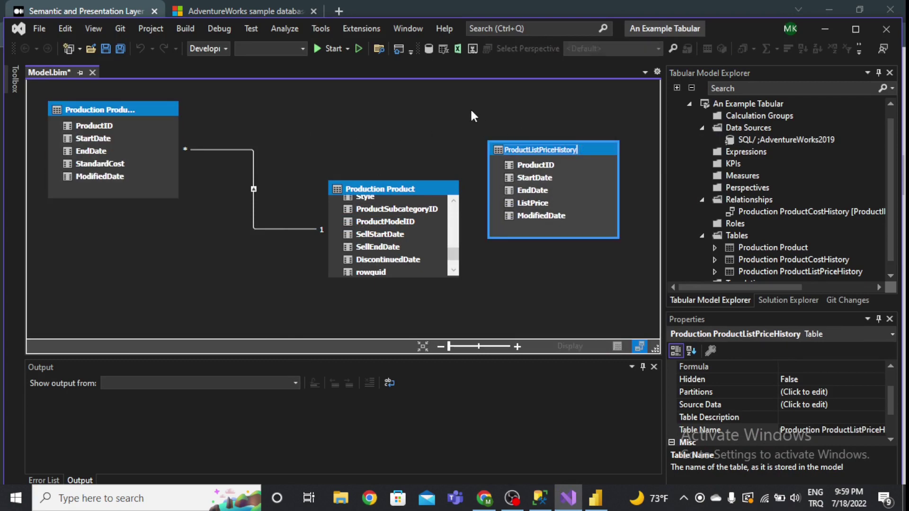
pyautogui.press('Escape')
pyautogui.moveTo(538, 154); pyautogui.dragTo(548, 124)
pyautogui.scroll(6, 422, 218)
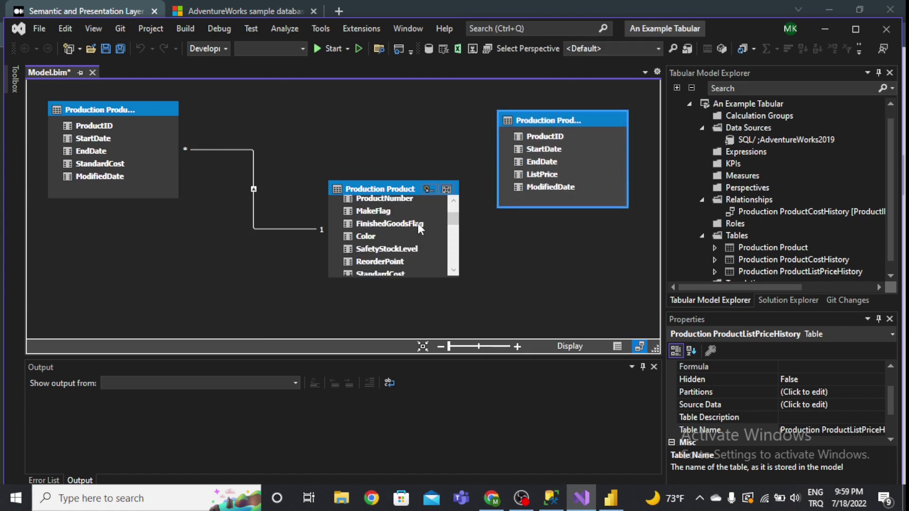
# Step: Relate ProductListPriceHistory to Production Product on ProductID, many-to-one with single-direction filtering
pyautogui.rightClick(536, 128)
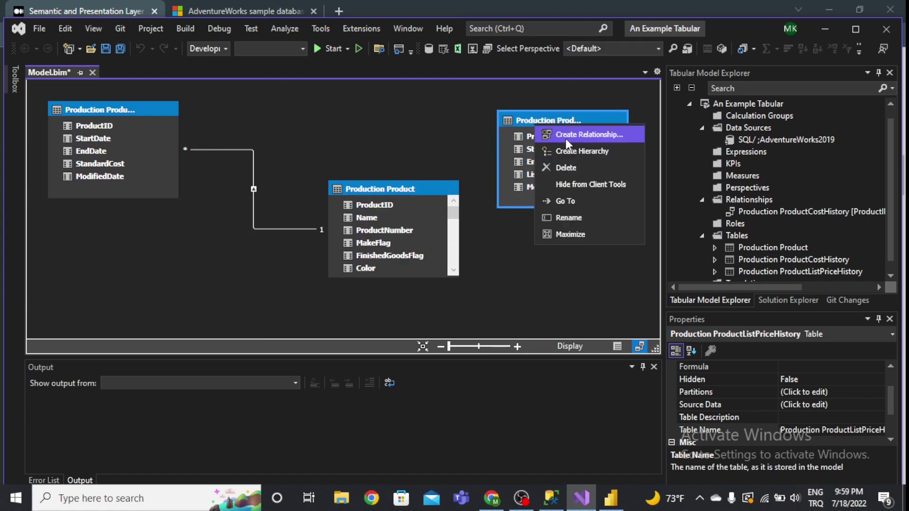
pyautogui.click(570, 135)
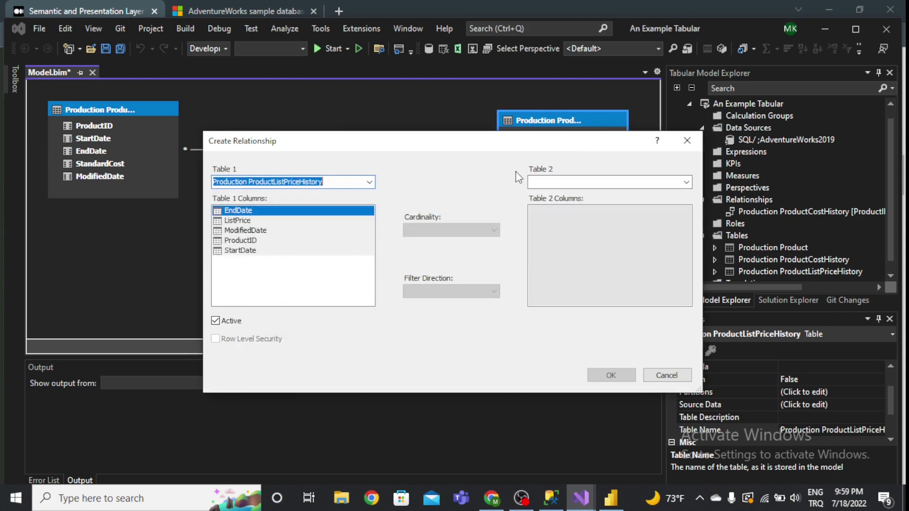
pyautogui.click(246, 241)
pyautogui.click(686, 183)
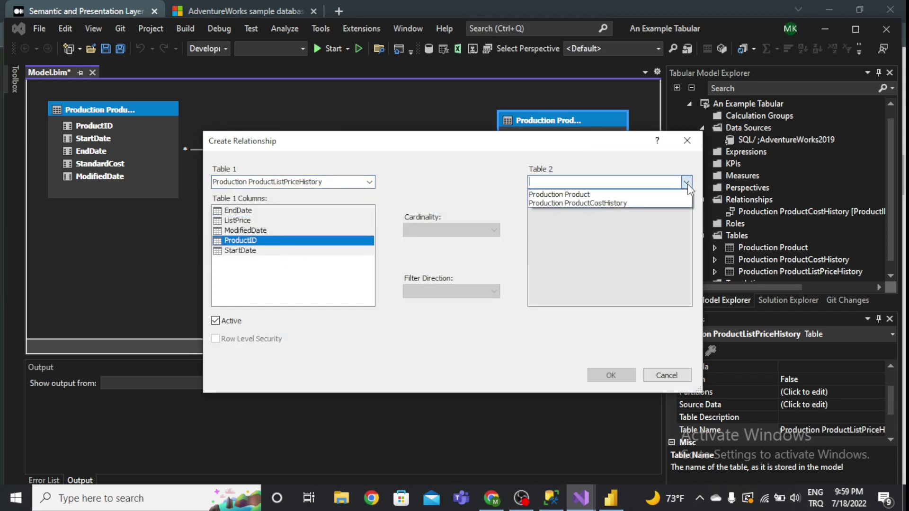
pyautogui.click(593, 194)
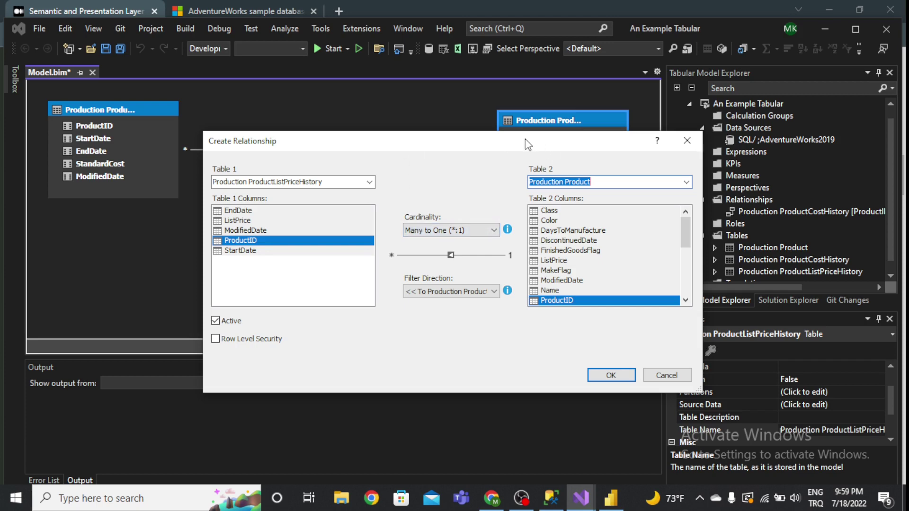
pyautogui.moveTo(526, 139); pyautogui.dragTo(528, 114)
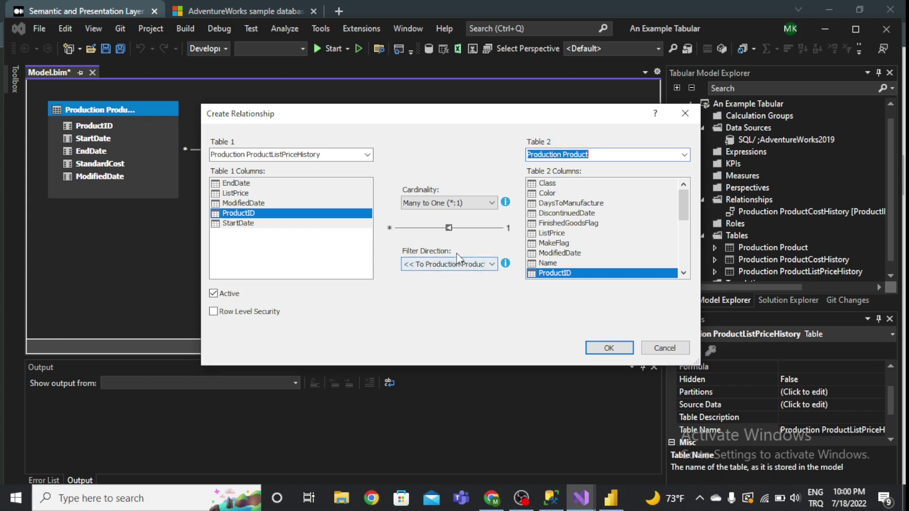
pyautogui.click(438, 266)
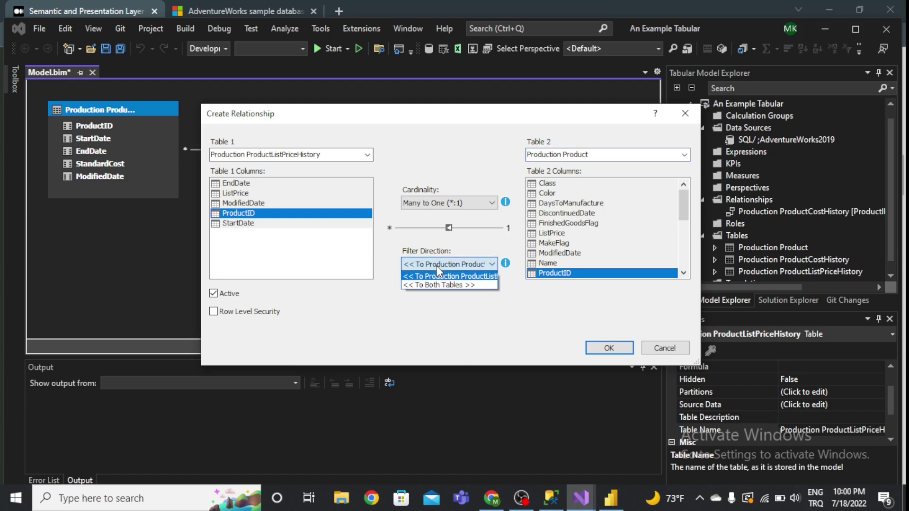
pyautogui.click(436, 265)
pyautogui.click(442, 262)
pyautogui.click(470, 276)
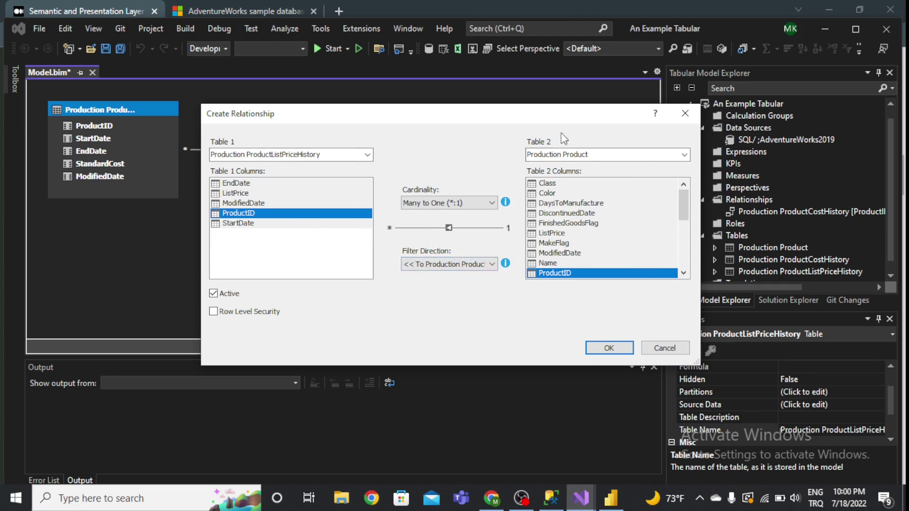
pyautogui.click(610, 348)
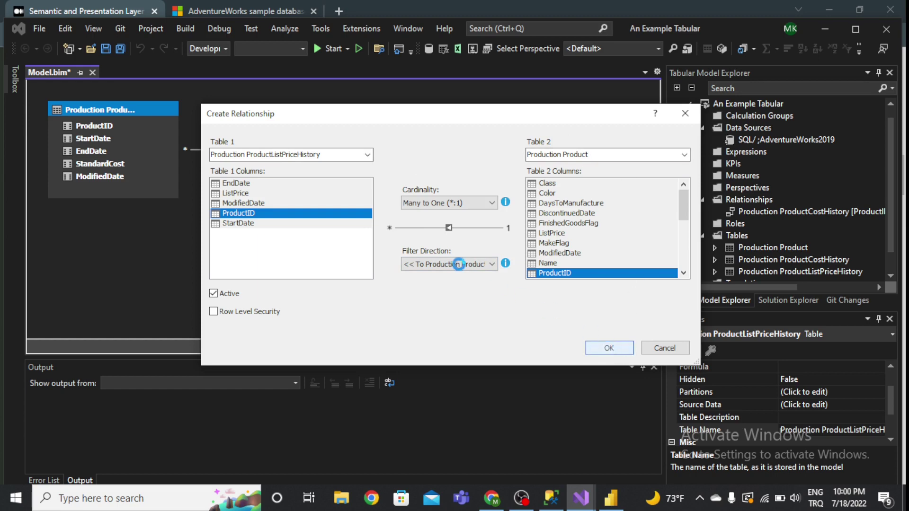
pyautogui.moveTo(393, 189); pyautogui.dragTo(335, 193)
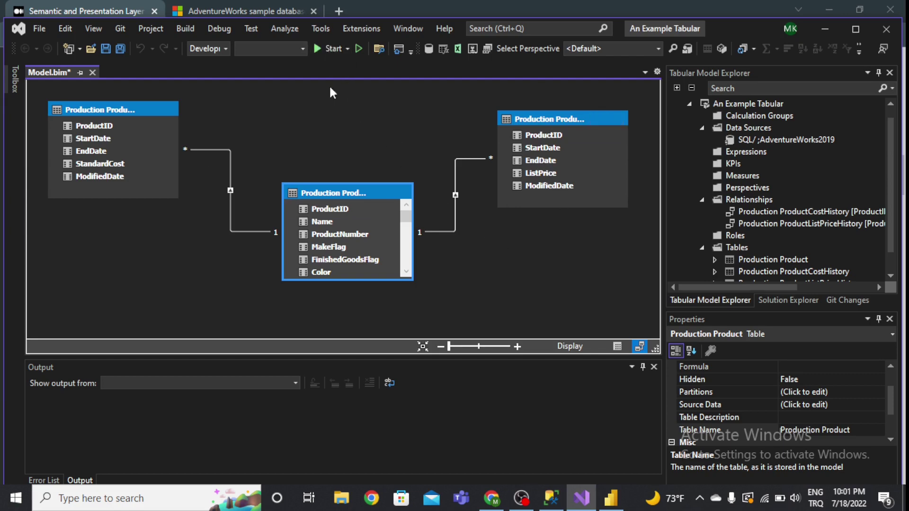
# Step: Build and deploy the model with Start, then close the Deploy results
pyautogui.click(347, 48)
pyautogui.click(339, 65)
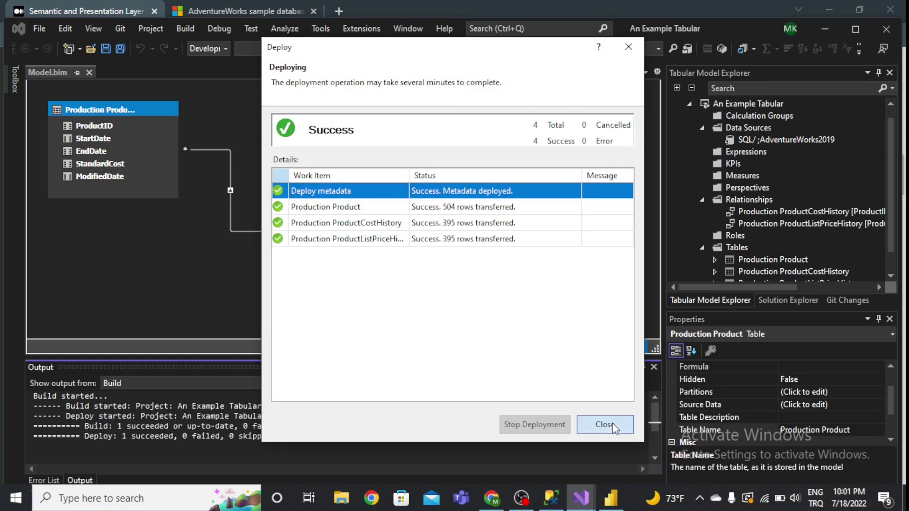
pyautogui.click(614, 429)
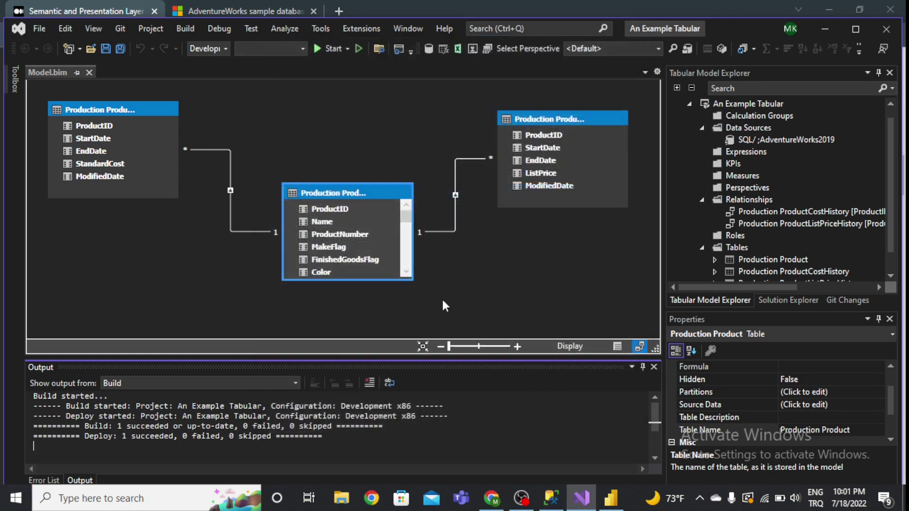
pyautogui.rightClick(348, 190)
# Step: Open Production Product's data grid and select the empty Add Column slot
pyautogui.click(407, 263)
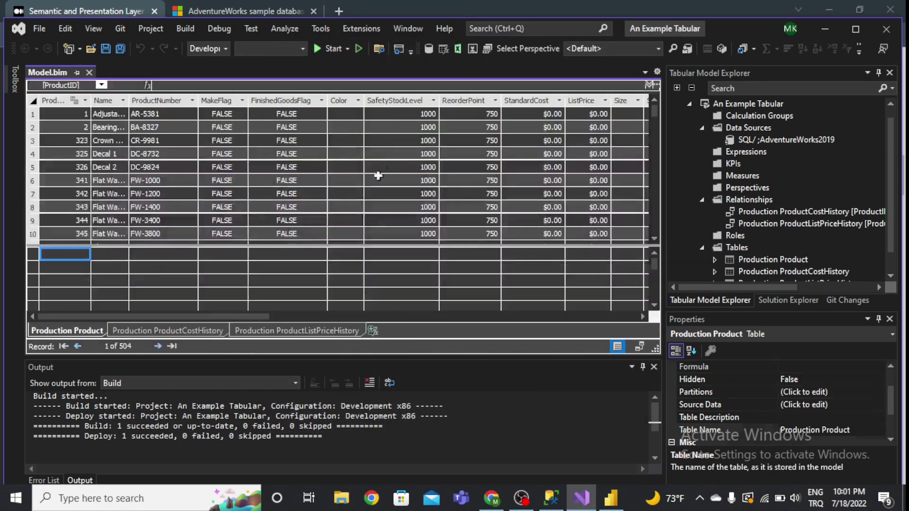
pyautogui.moveTo(254, 317); pyautogui.dragTo(636, 312)
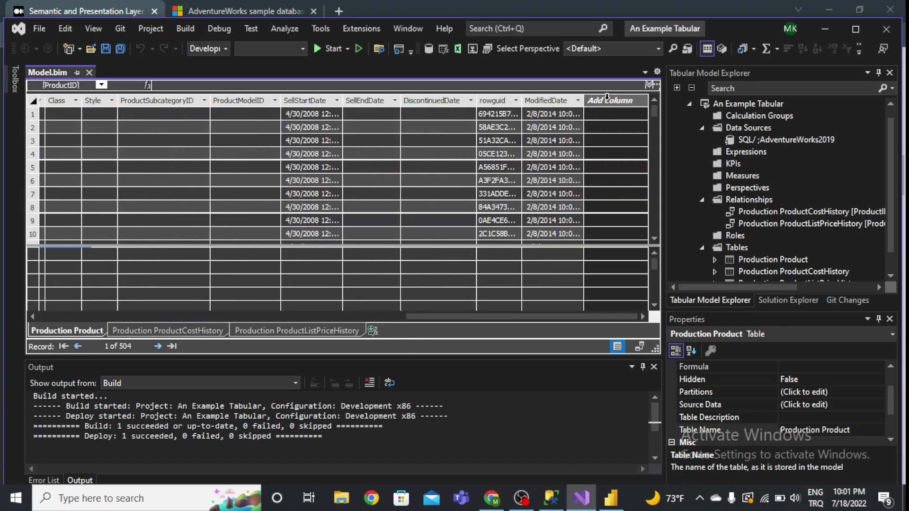
pyautogui.click(607, 96)
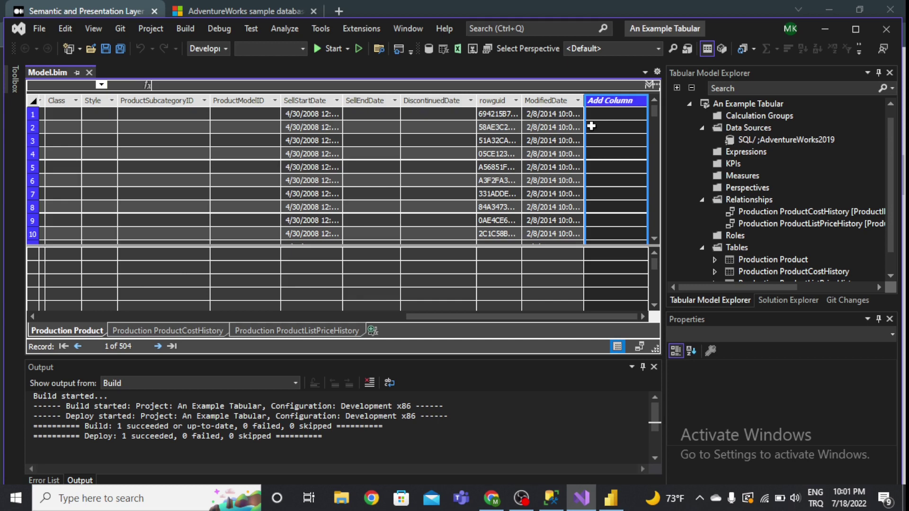
# Step: Create Calculated Column 1 as =MONTH('Production Product'[ModifiedDate]), returning 2 per row
pyautogui.click(521, 86)
pyautogui.write('=month(')
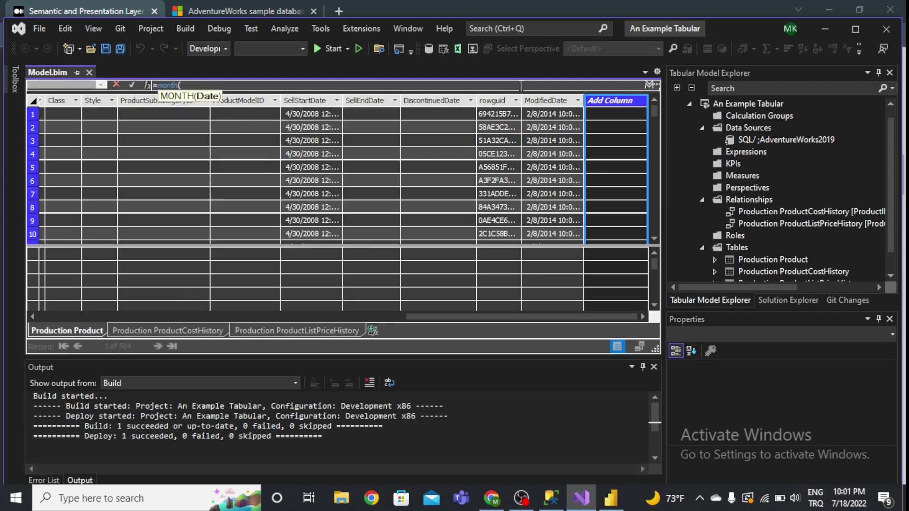
pyautogui.write('mods')
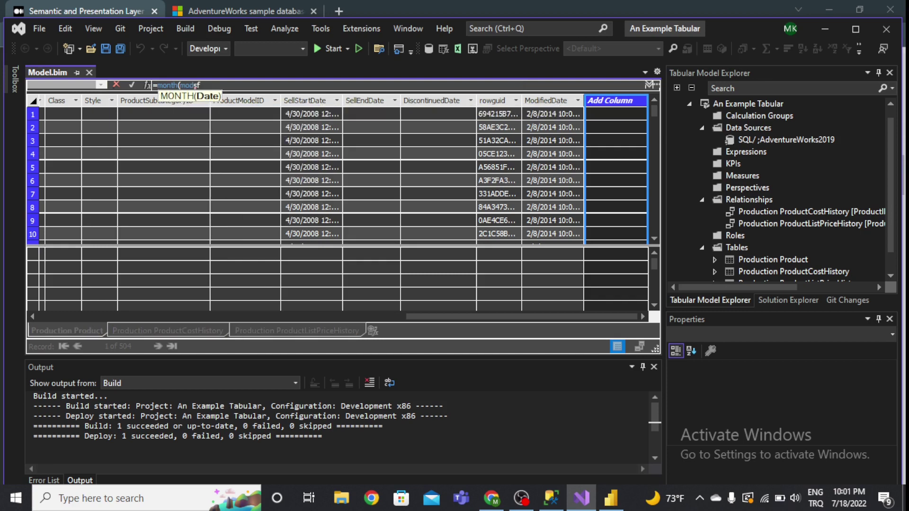
pyautogui.press('BackSpace')
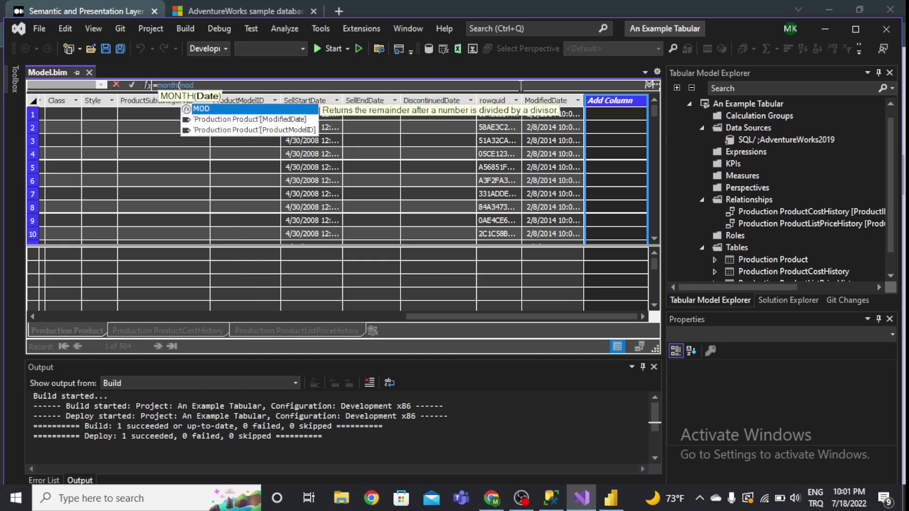
pyautogui.write('ifica')
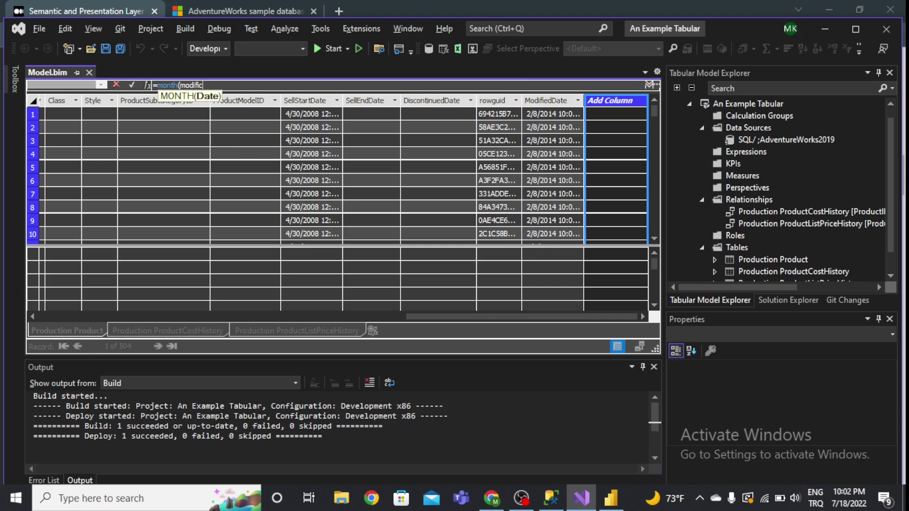
pyautogui.press('BackSpace')
pyautogui.press('BackSpace')
pyautogui.press('Tab')
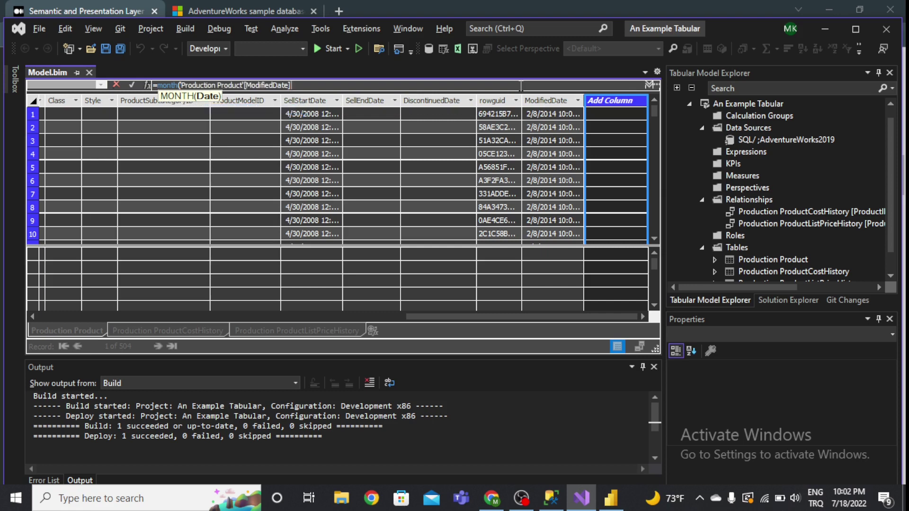
pyautogui.write(')')
pyautogui.press('Return')
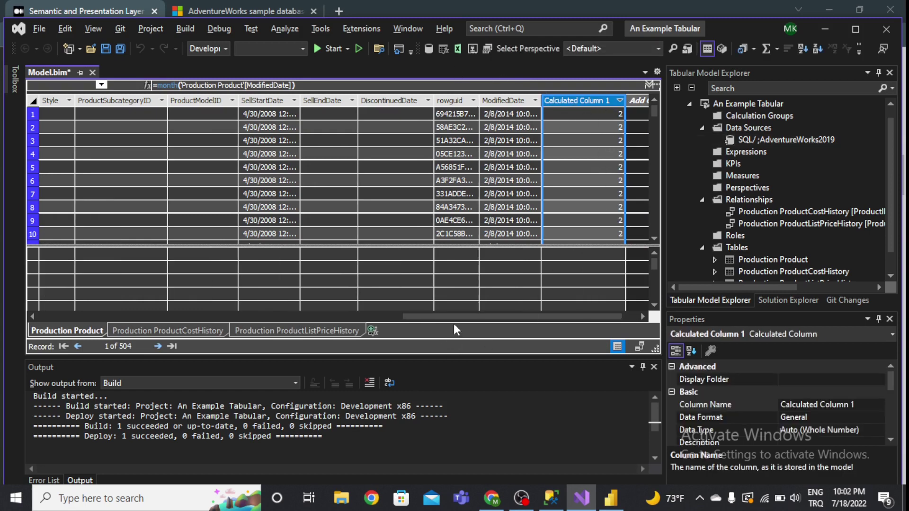
pyautogui.moveTo(466, 317); pyautogui.dragTo(482, 316)
pyautogui.click(597, 97)
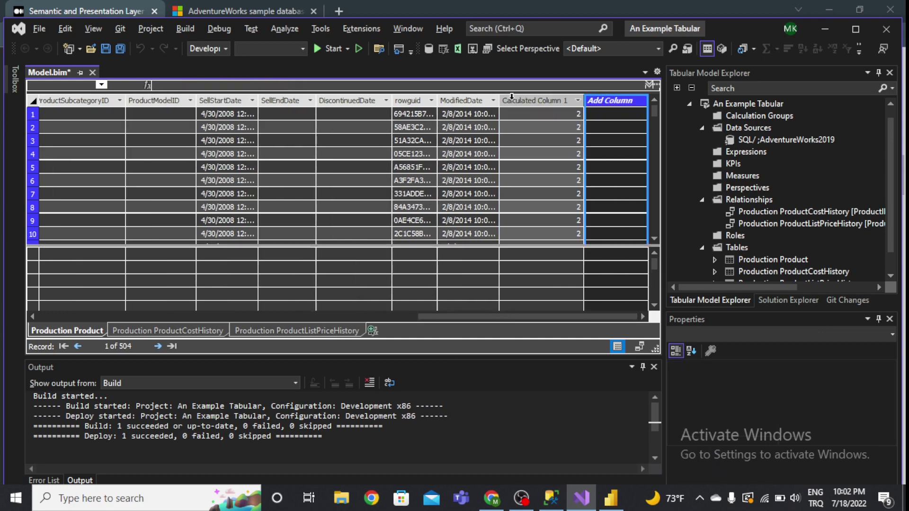
# Step: Create Calculated Column 2 as =YEAR('Production Product'[ModifiedDate]), returning 2014
pyautogui.click(580, 84)
pyautogui.write('=')
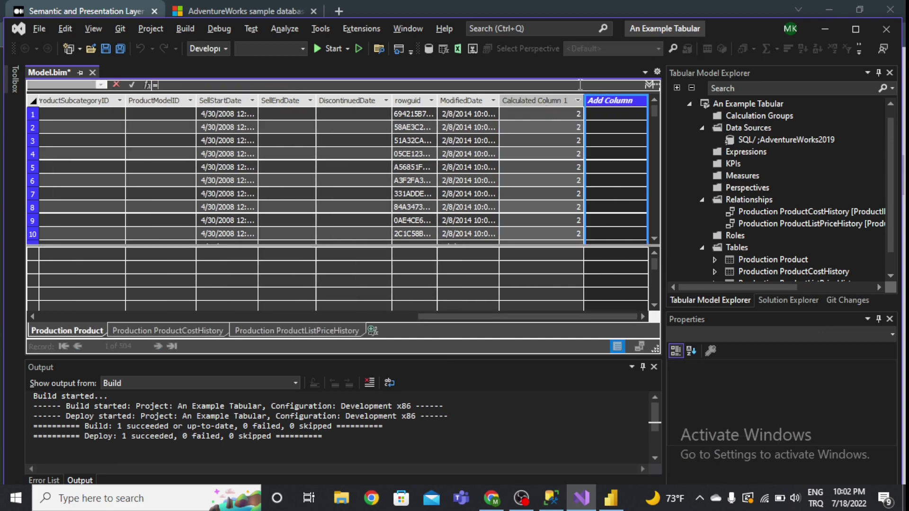
pyautogui.write('year(')
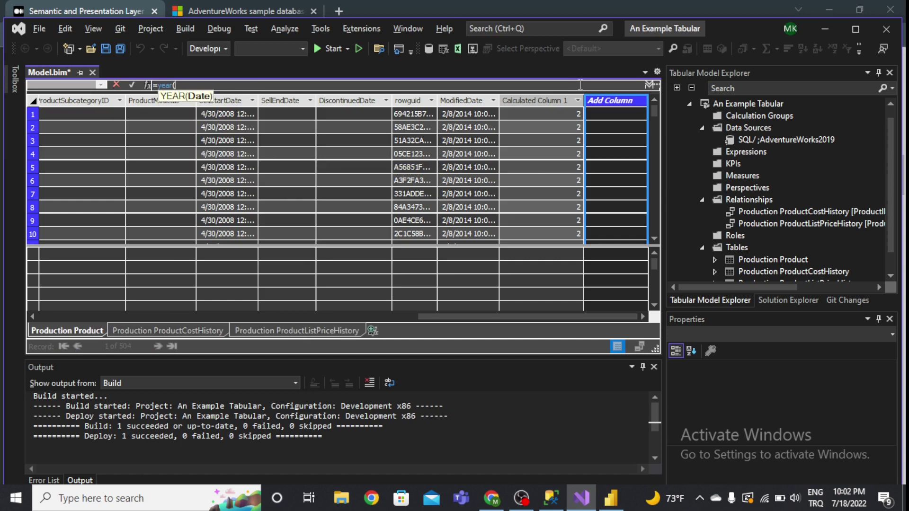
pyautogui.write('Mod')
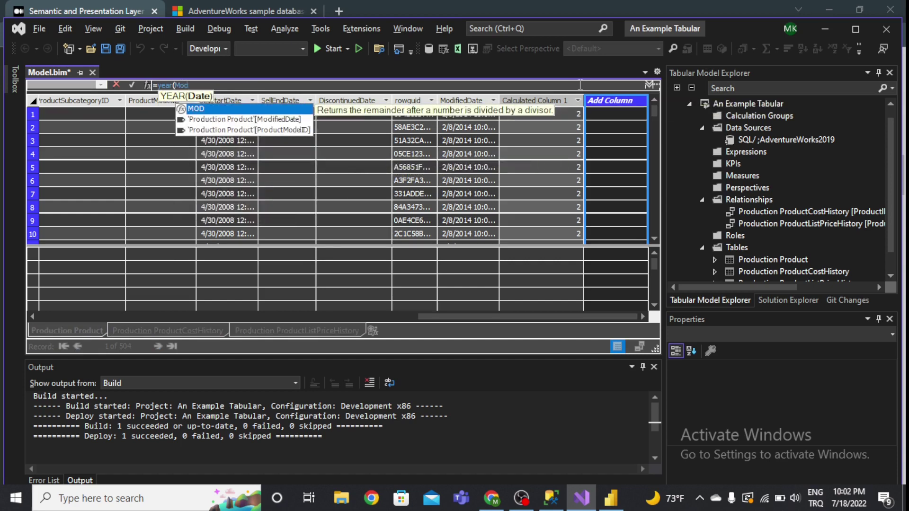
pyautogui.press('Down')
pyautogui.press('Down')
pyautogui.press('Up')
pyautogui.press('Down')
pyautogui.press('Up')
pyautogui.press('Tab')
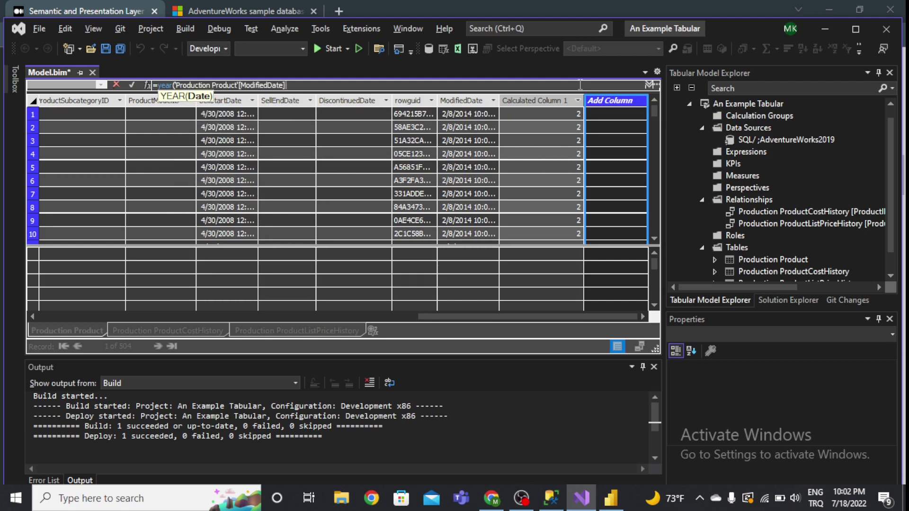
pyautogui.write(')')
pyautogui.press('Return')
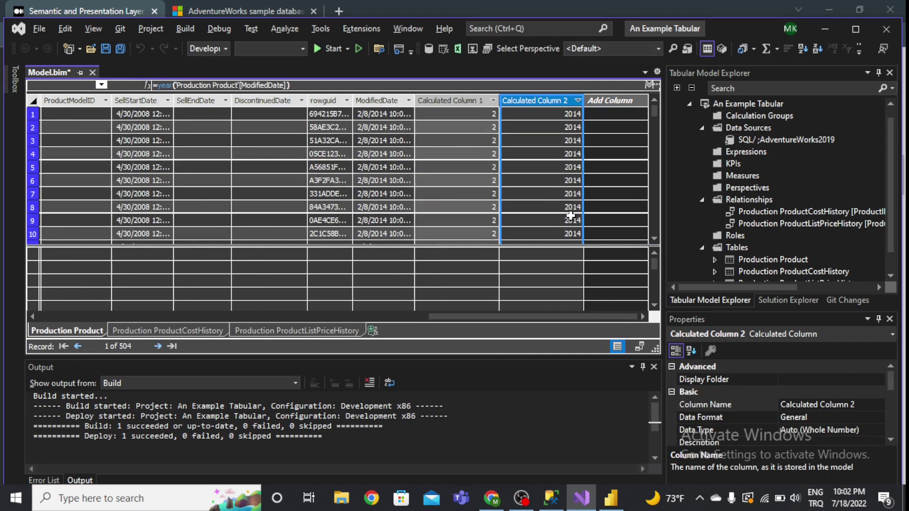
# Step: Save Model.bim with Ctrl+S and switch the model to Diagram view
pyautogui.hotkey('ctrl', 's')
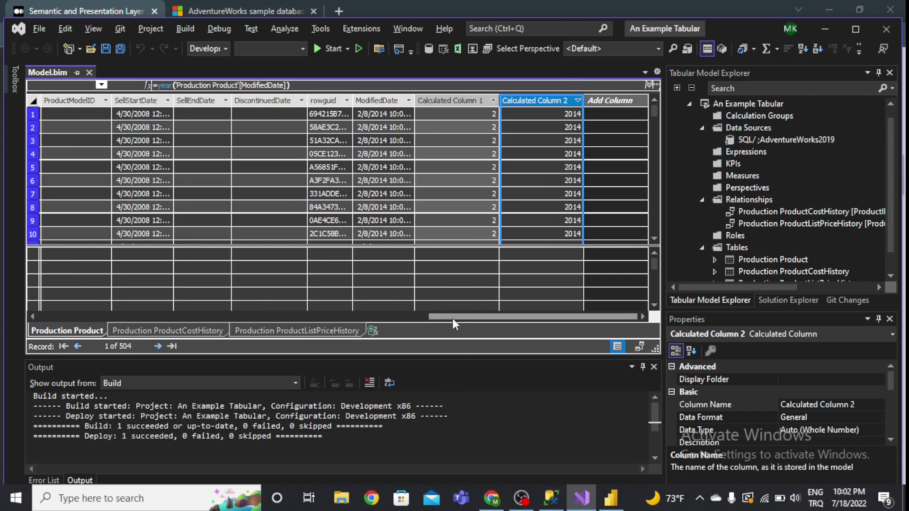
pyautogui.hscroll(-10, 453, 324)
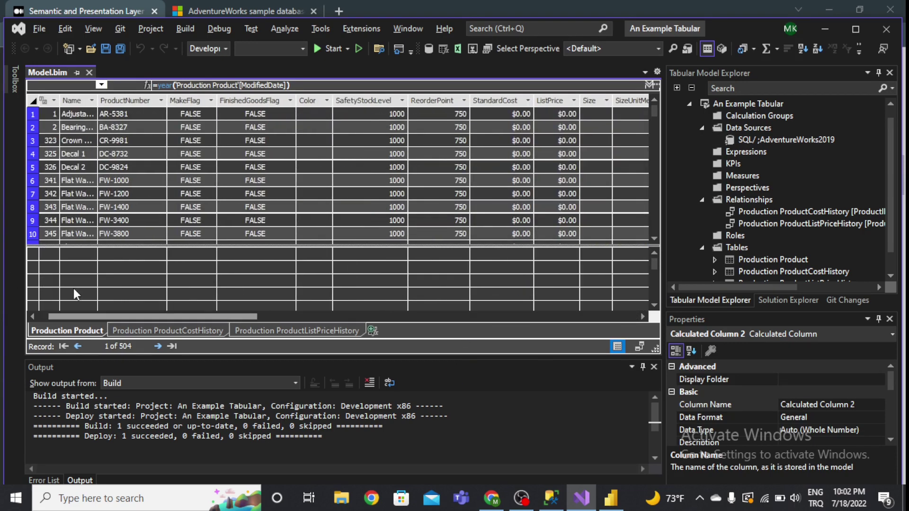
pyautogui.click(639, 346)
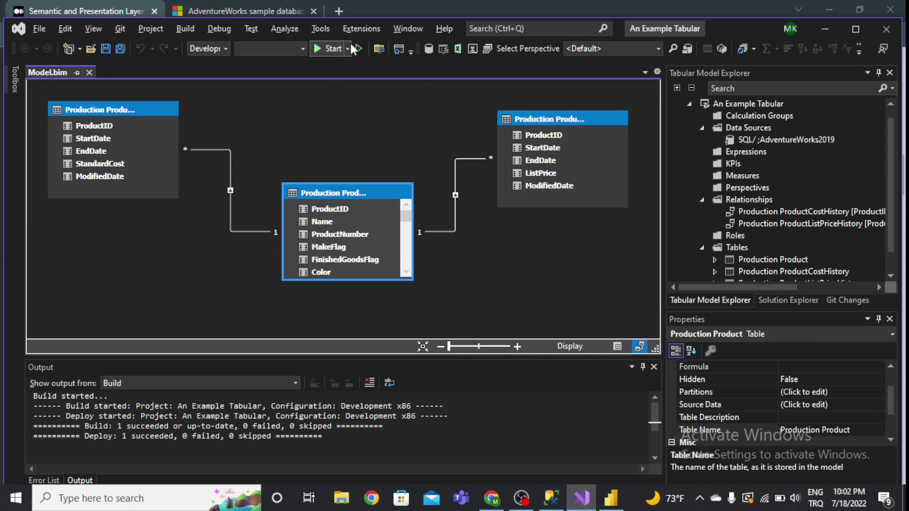
# Step: Build and deploy the tabular model, close the deployment results, and return to the Chrome article
pyautogui.click(327, 49)
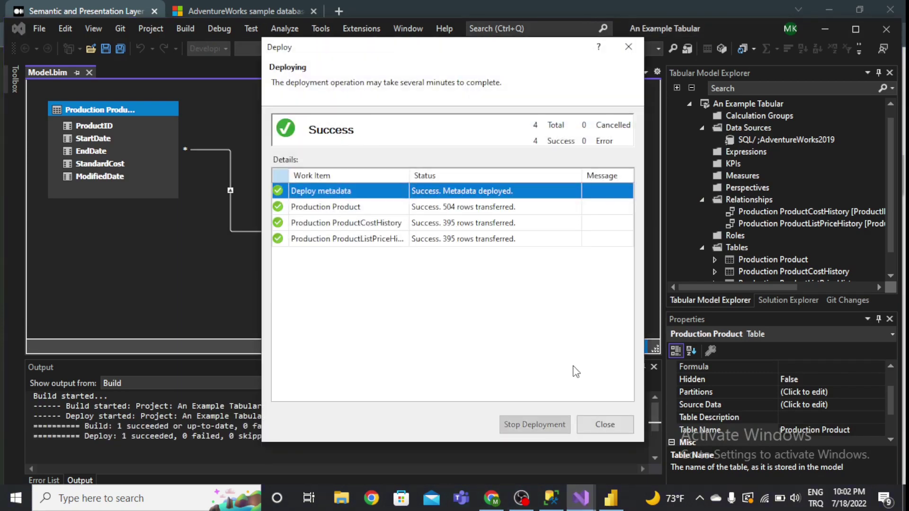
pyautogui.click(598, 425)
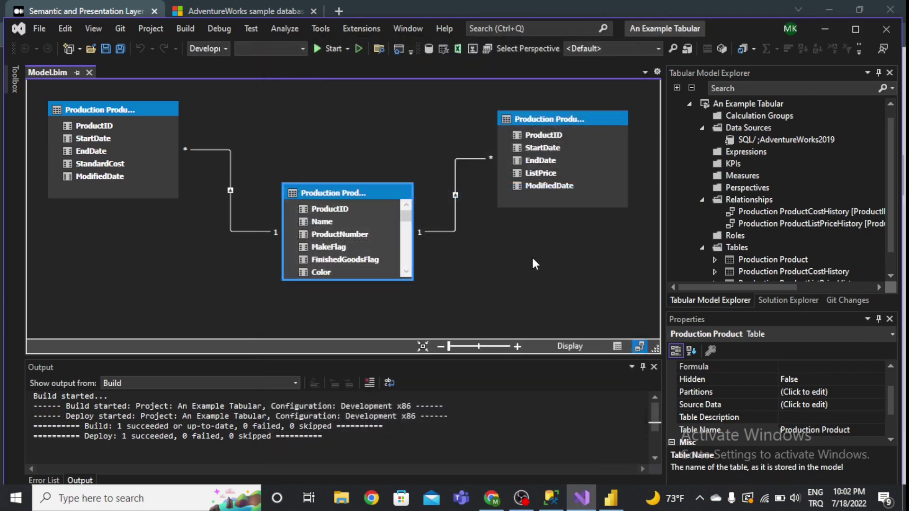
pyautogui.hotkey('alt', 'Tab')
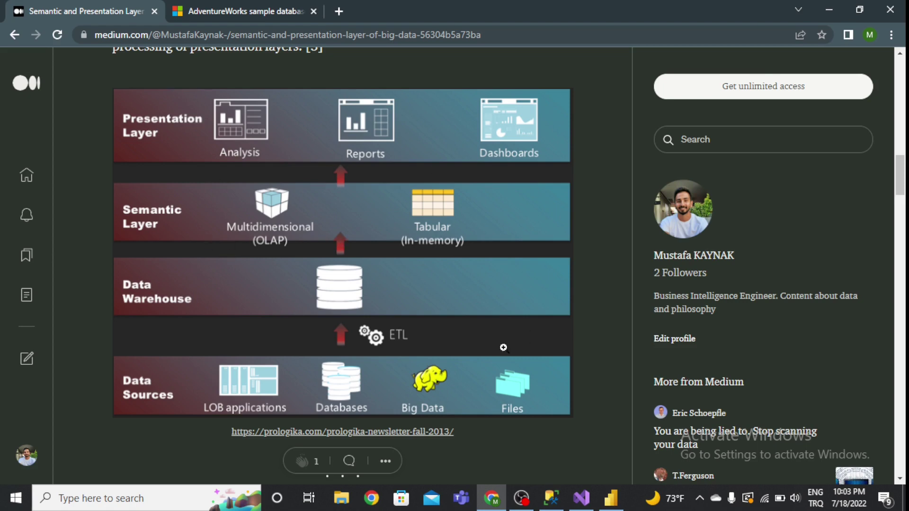
# Step: Switch from the Chrome article to the untitled Power BI Desktop report
pyautogui.hotkey('alt', 'Tab')
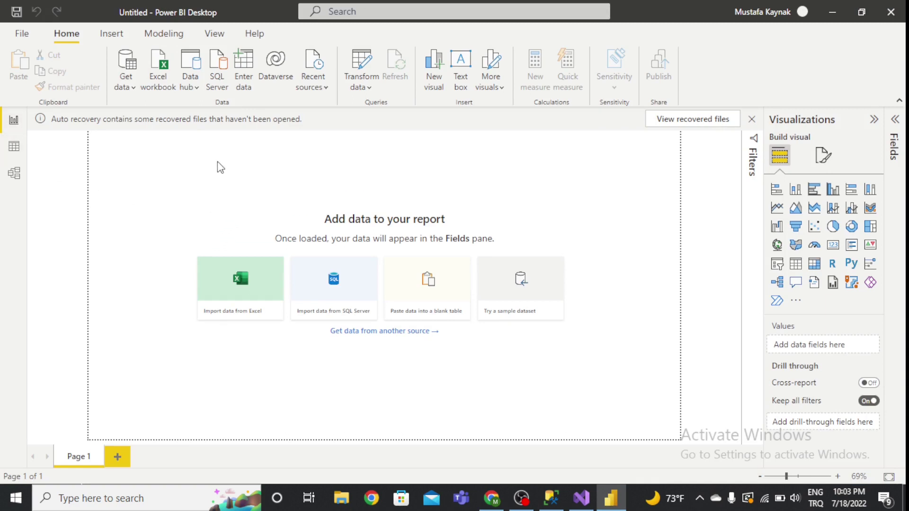
# Step: Open Get data's common data sources list and choose Analysis Services
pyautogui.click(12, 150)
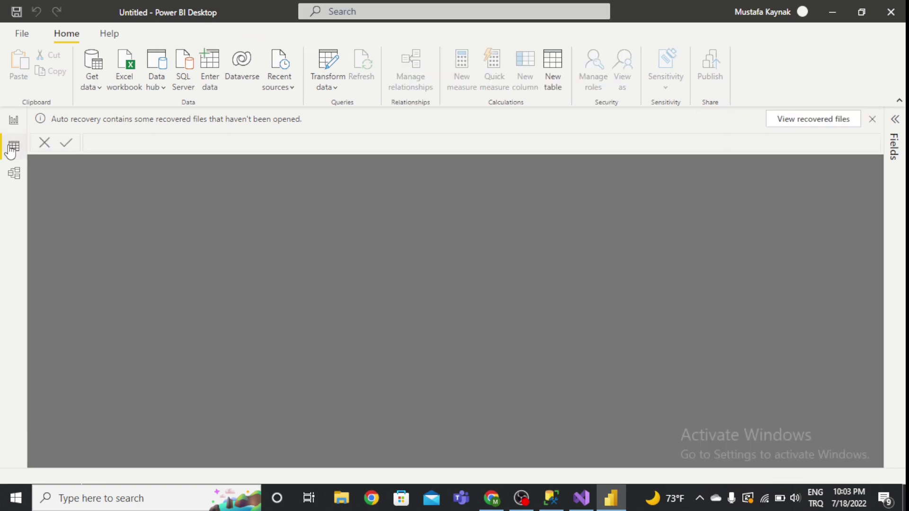
pyautogui.click(10, 116)
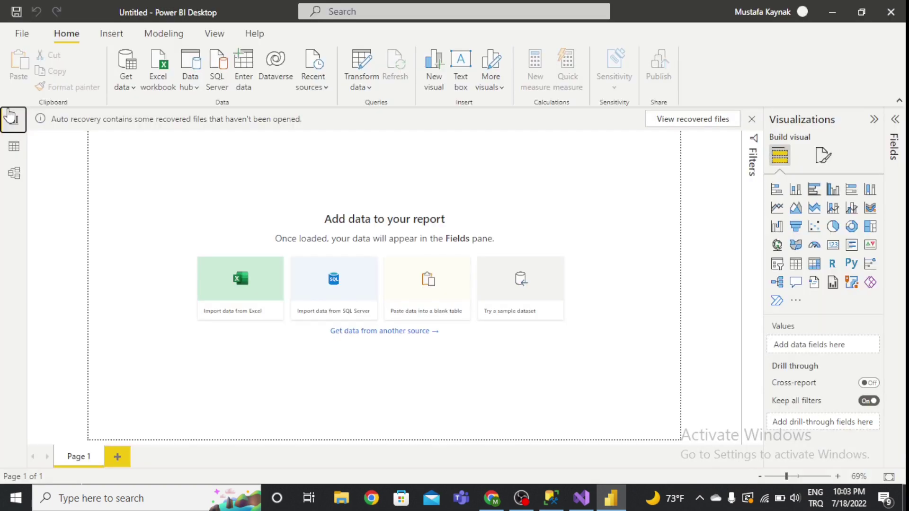
pyautogui.click(125, 85)
pyautogui.click(127, 86)
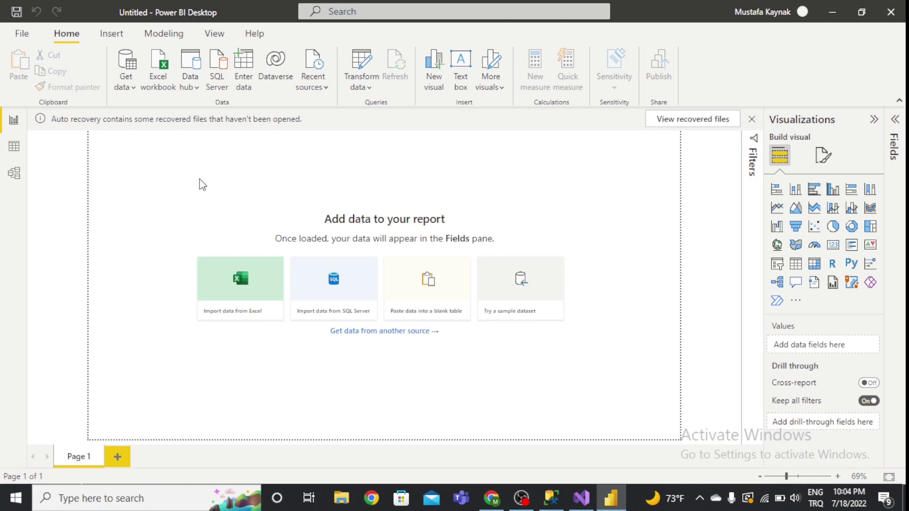
pyautogui.click(132, 83)
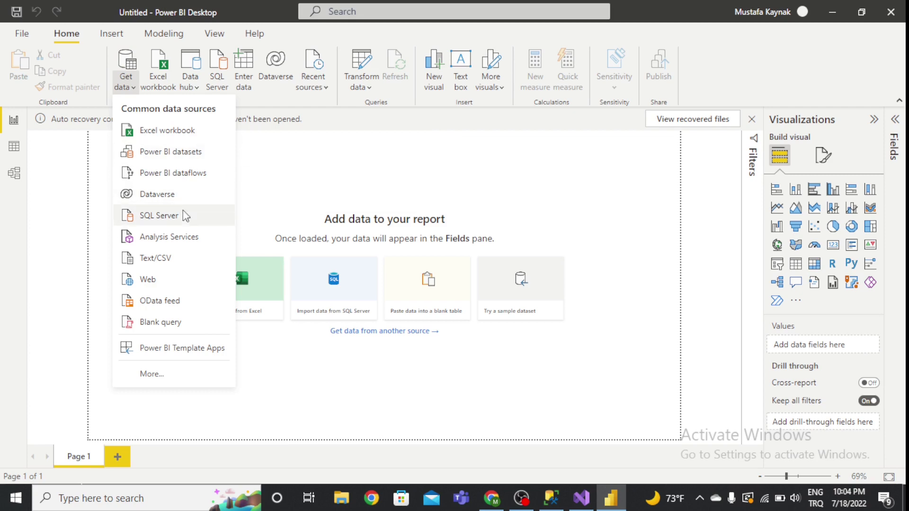
pyautogui.click(180, 244)
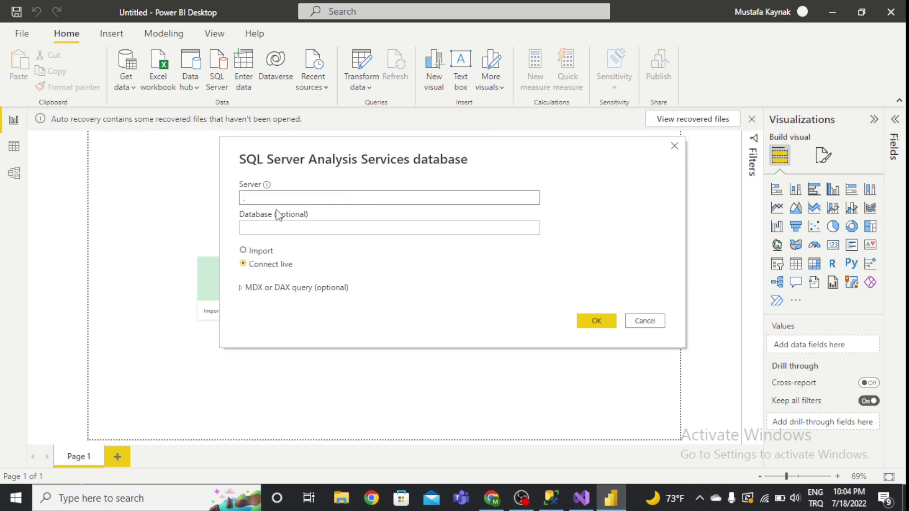
# Step: Connect live to localhost and load the Model of An Example Tabular from Navigator
pyautogui.write('localhost')
pyautogui.press('Escape')
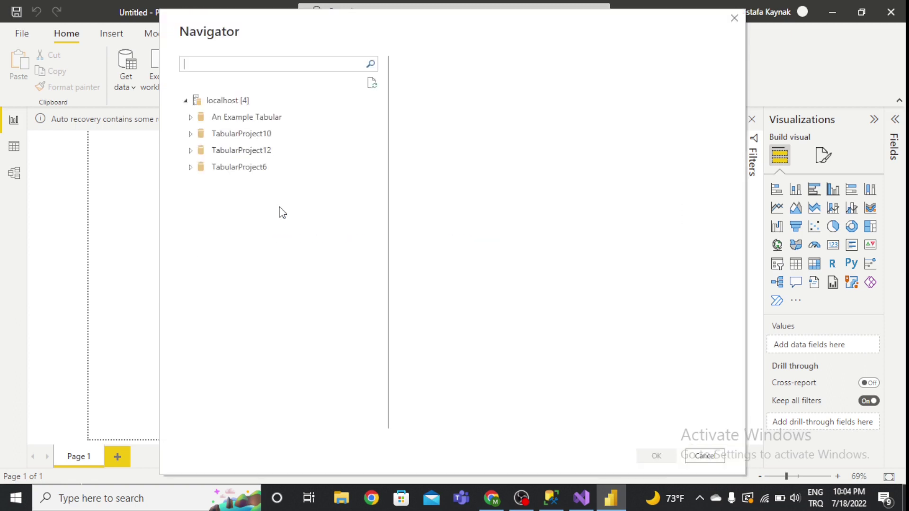
pyautogui.moveTo(217, 156); pyautogui.dragTo(290, 136)
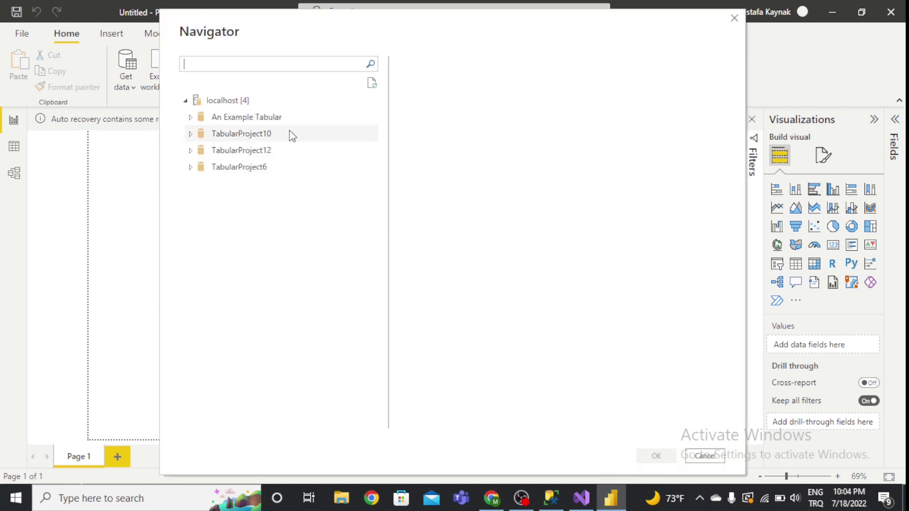
pyautogui.click(188, 117)
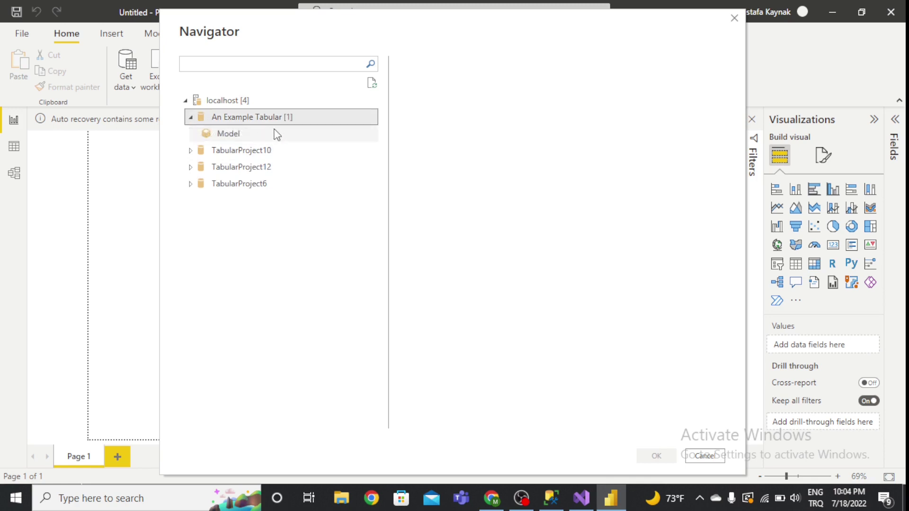
pyautogui.click(225, 139)
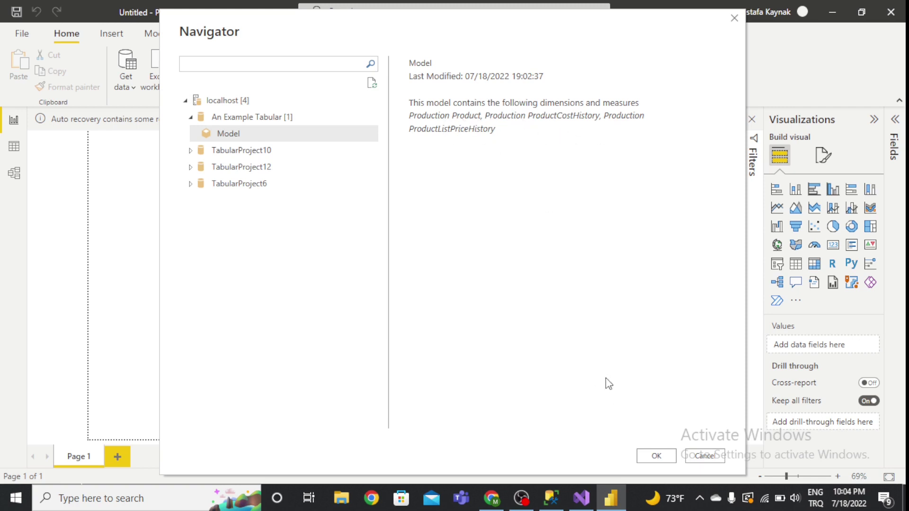
pyautogui.click(656, 459)
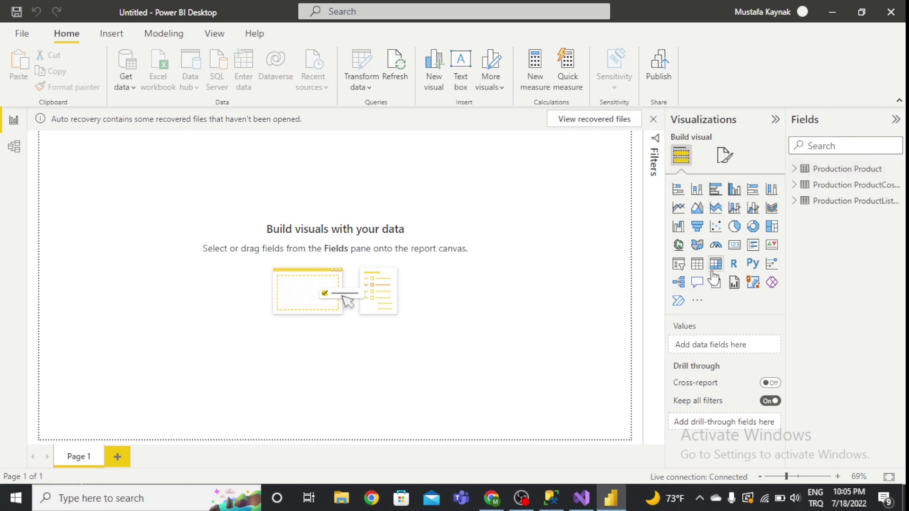
# Step: Add a table visual with unsummarized ProductID, Name, SellStartDate and Class from Production Product
pyautogui.click(697, 263)
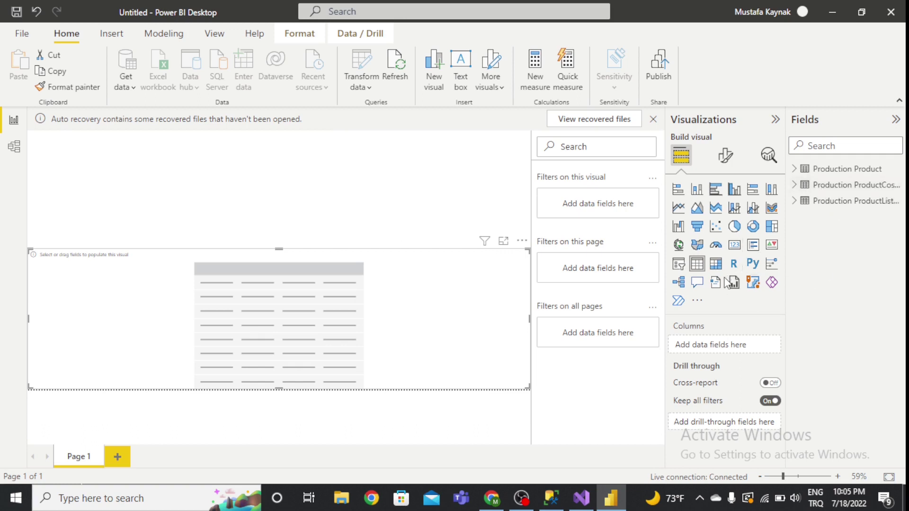
pyautogui.click(833, 169)
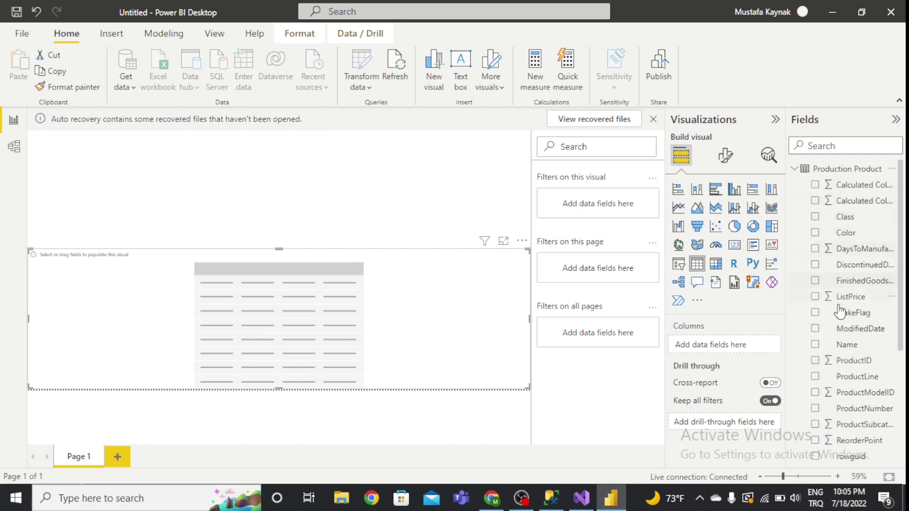
pyautogui.scroll(-2, 821, 332)
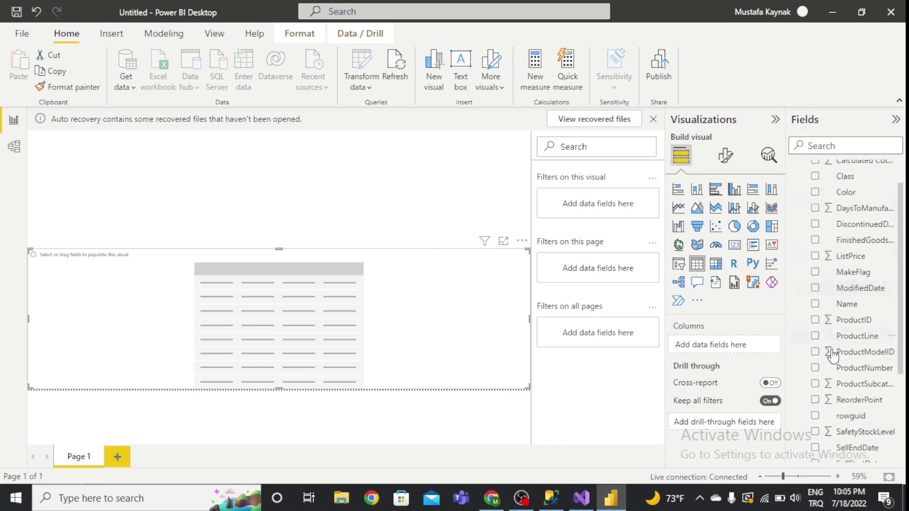
pyautogui.click(815, 316)
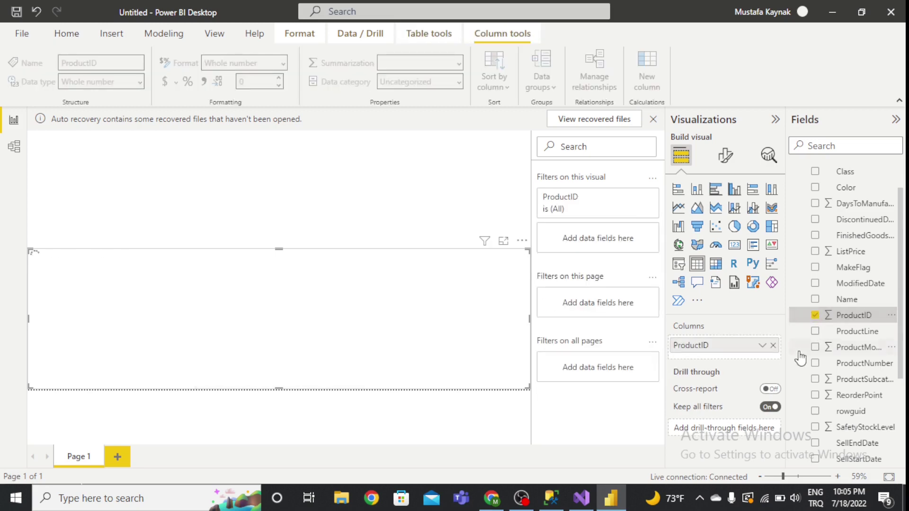
pyautogui.click(763, 345)
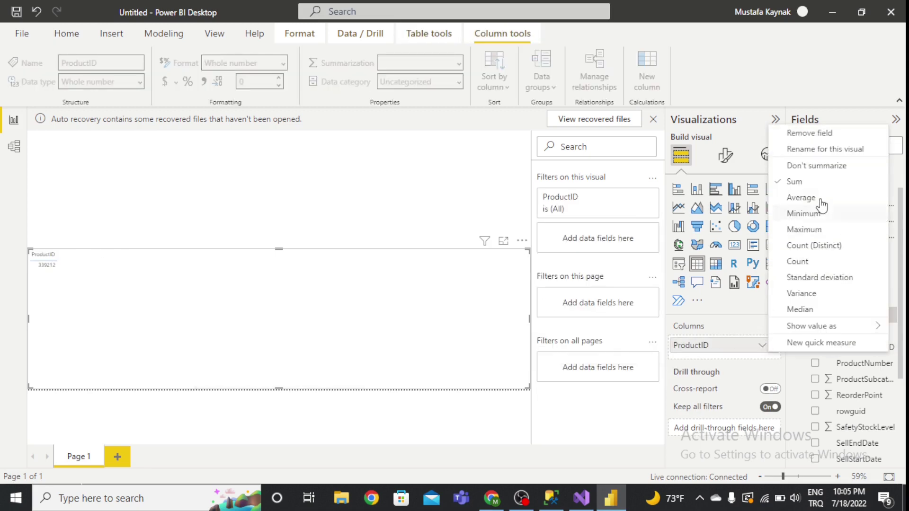
pyautogui.click(818, 166)
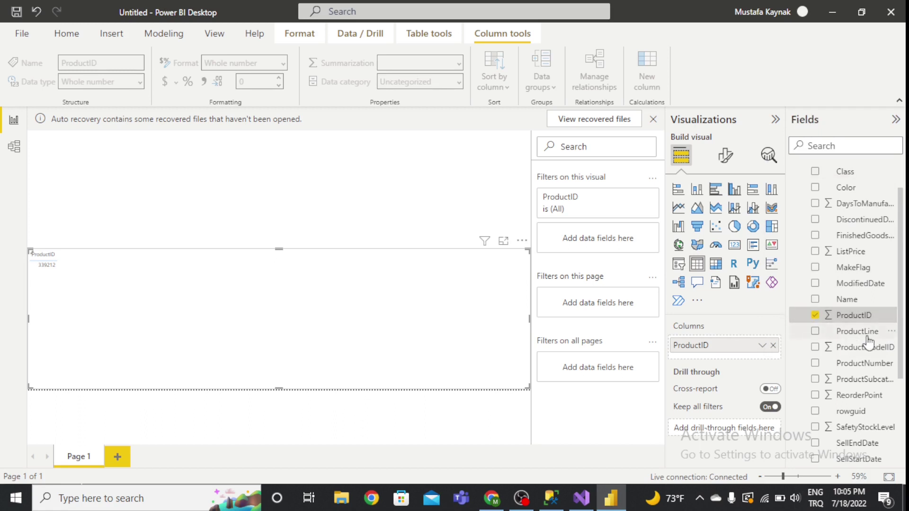
pyautogui.click(815, 299)
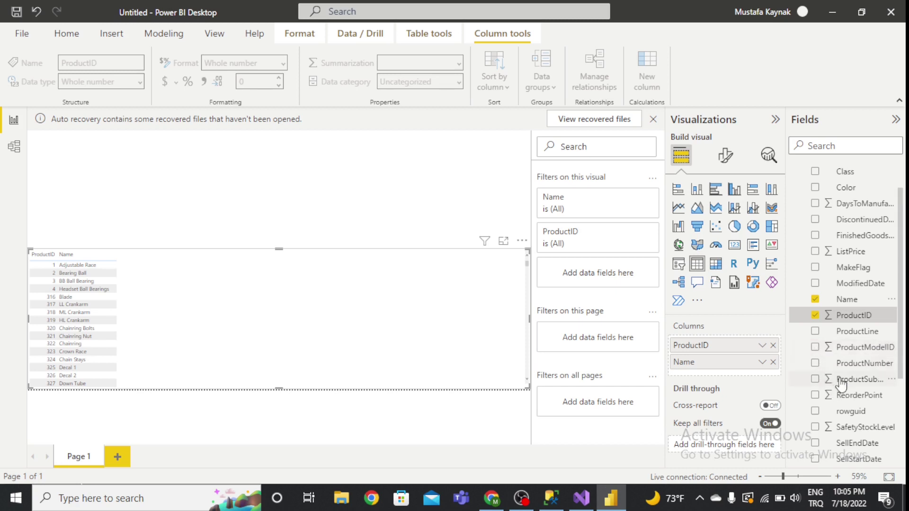
pyautogui.scroll(-5, 833, 398)
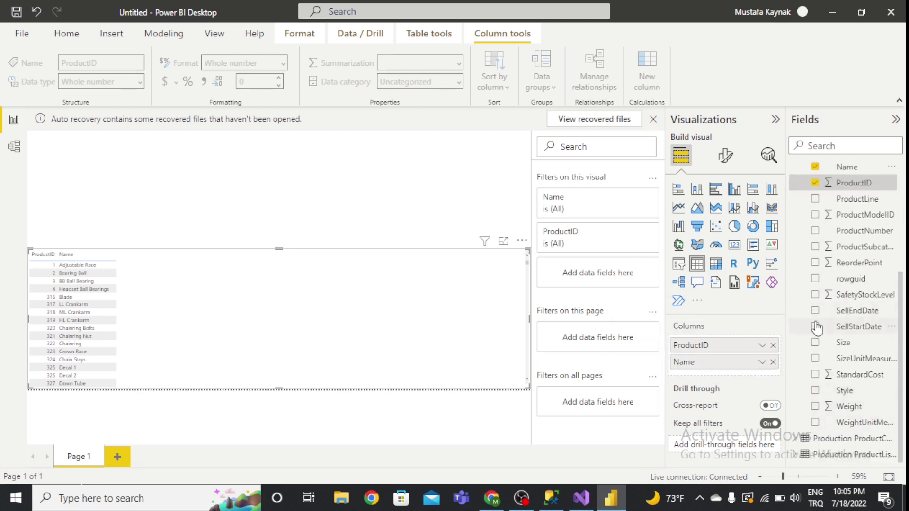
pyautogui.click(815, 326)
pyautogui.scroll(5, 847, 308)
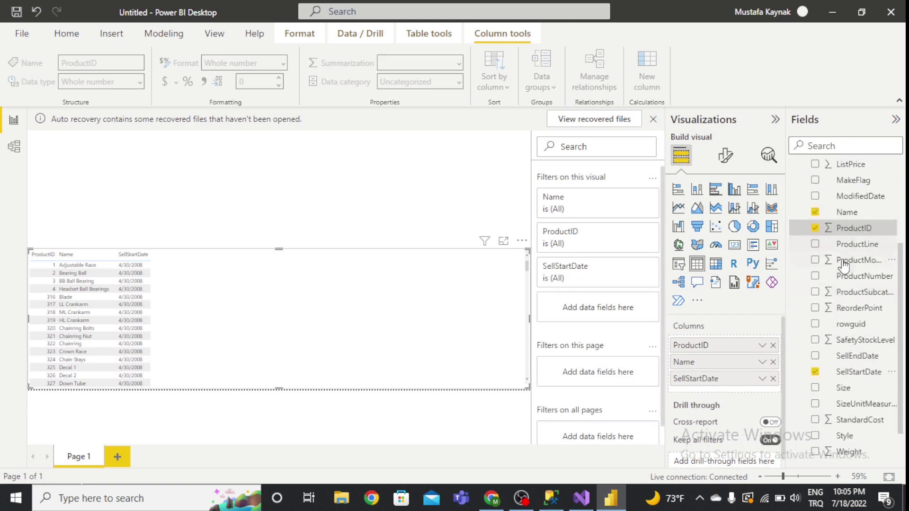
pyautogui.scroll(2, 855, 272)
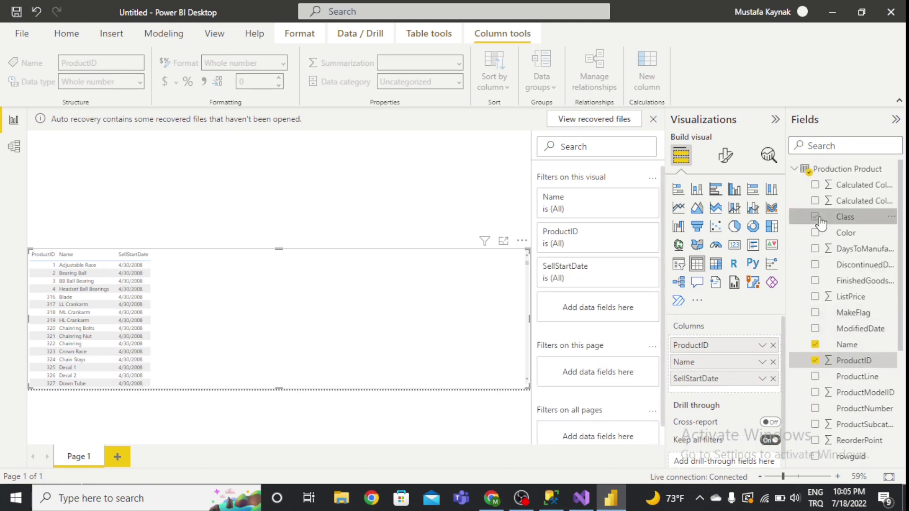
pyautogui.click(815, 217)
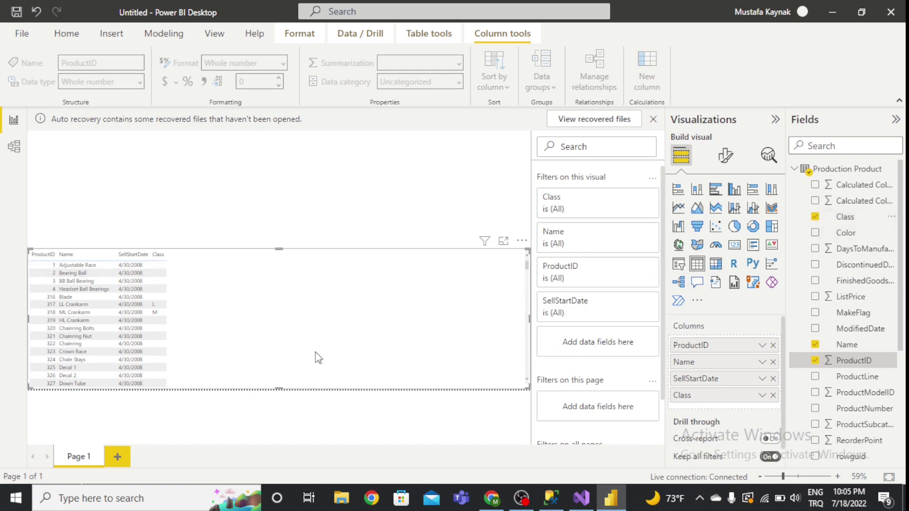
pyautogui.click(795, 169)
# Step: Add StandardCost and ListPrice to the table, keeping both aggregated as Sum
pyautogui.click(795, 185)
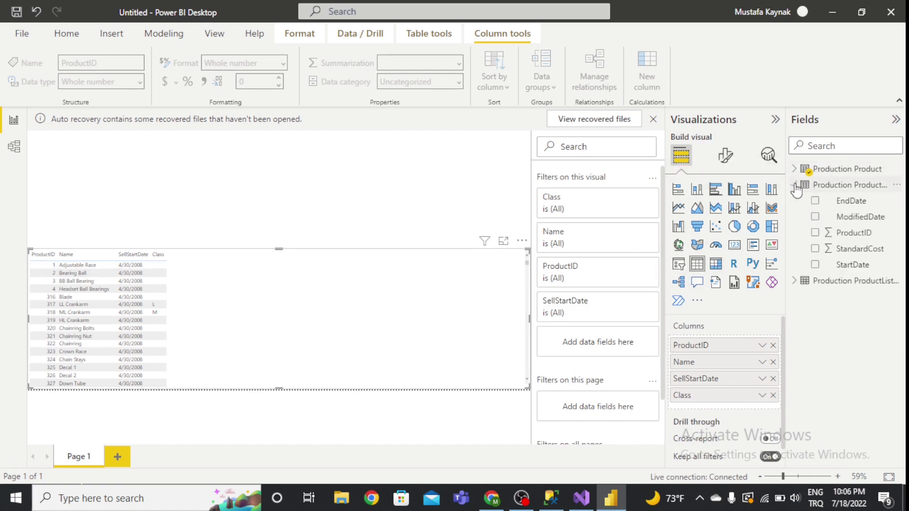
pyautogui.click(816, 249)
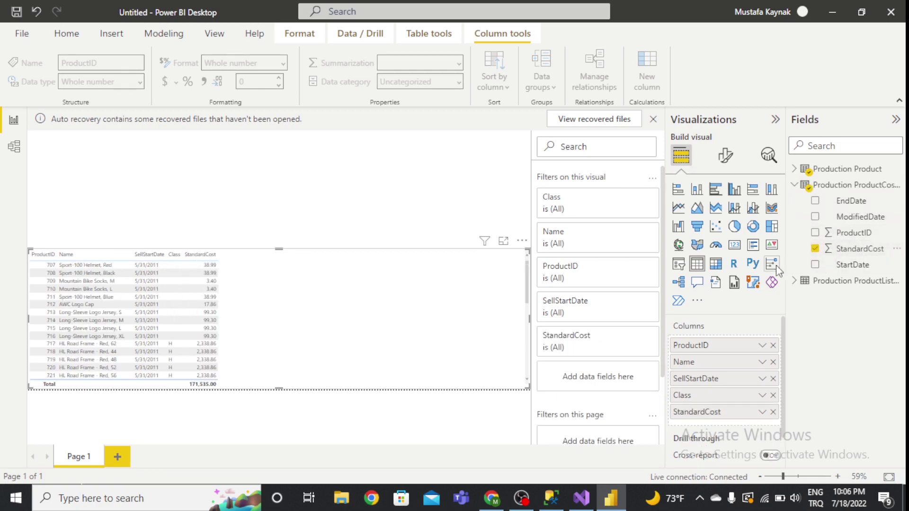
pyautogui.click(762, 413)
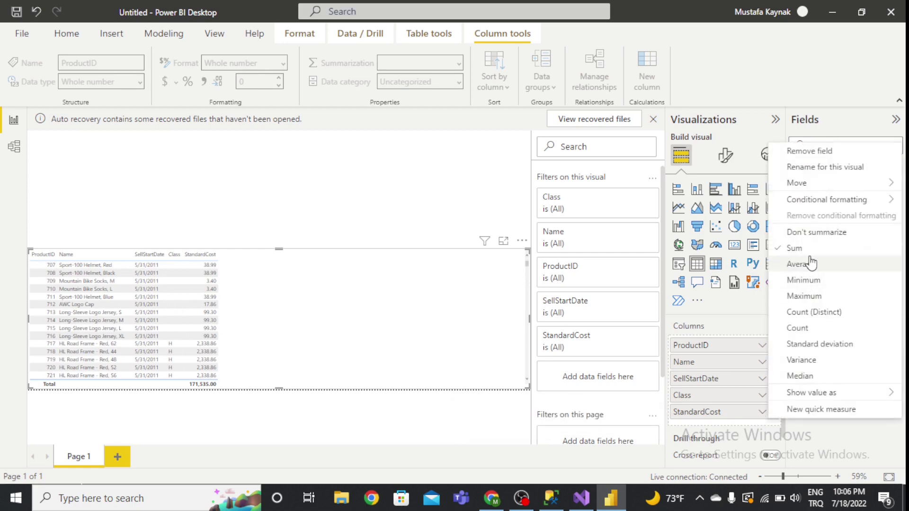
pyautogui.click(841, 443)
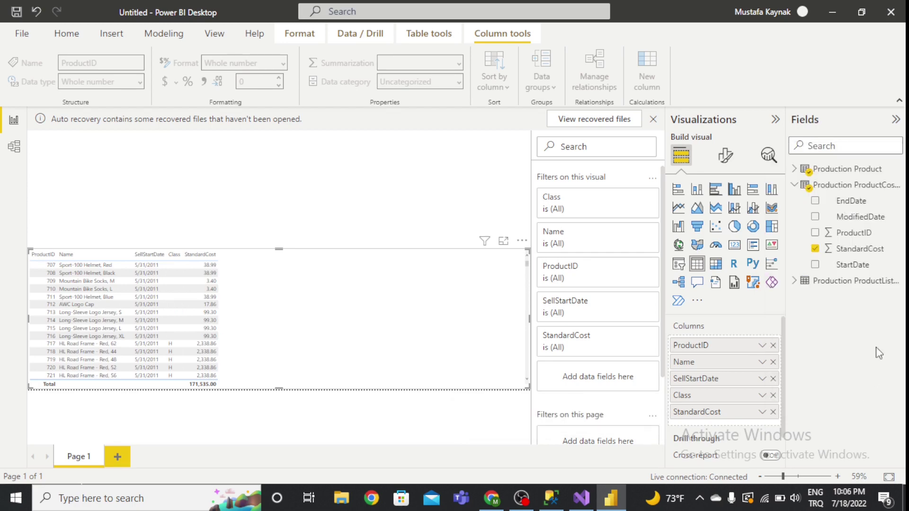
pyautogui.click(805, 186)
pyautogui.click(802, 202)
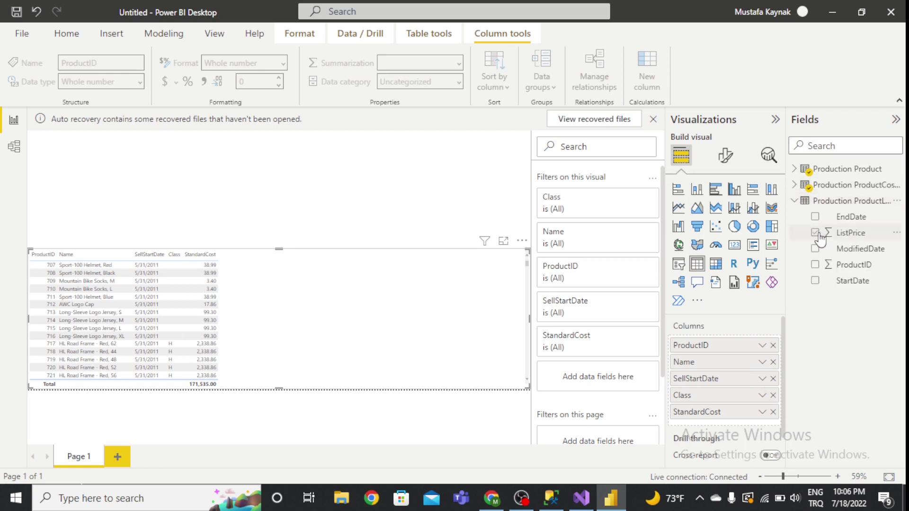
pyautogui.click(815, 233)
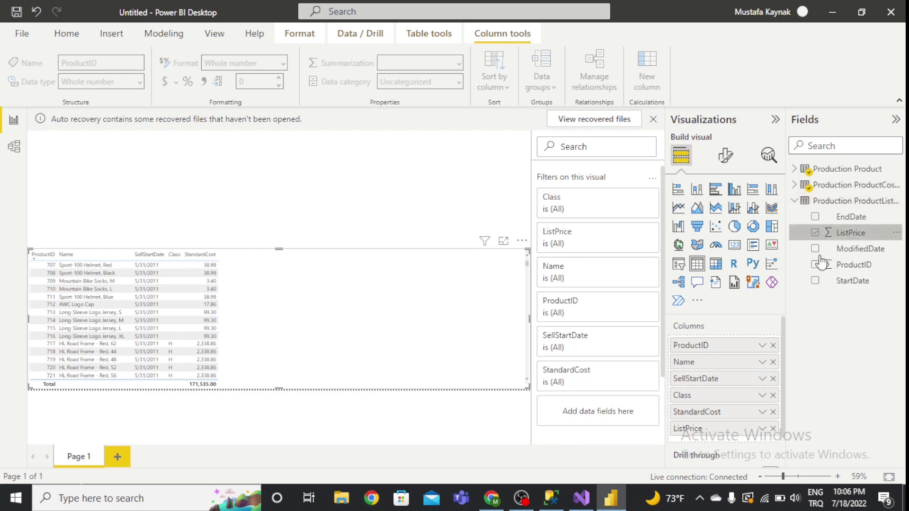
pyautogui.click(762, 429)
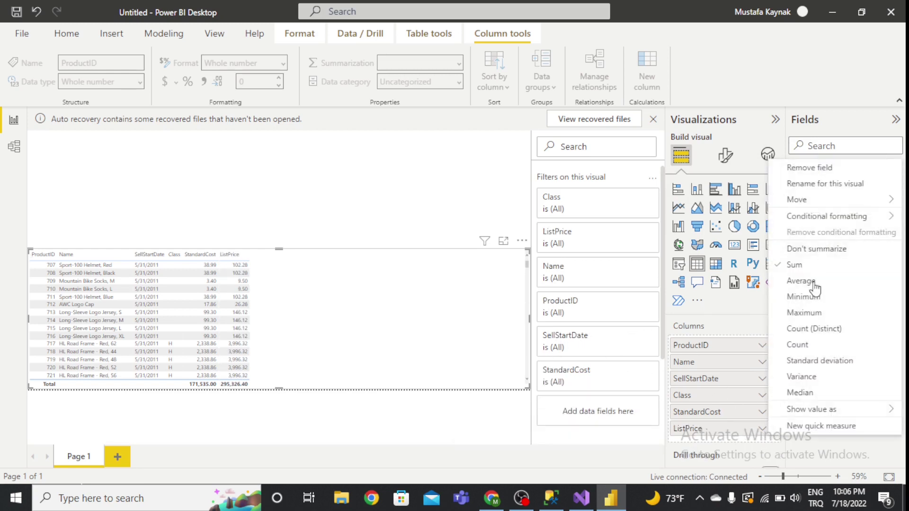
pyautogui.click(848, 453)
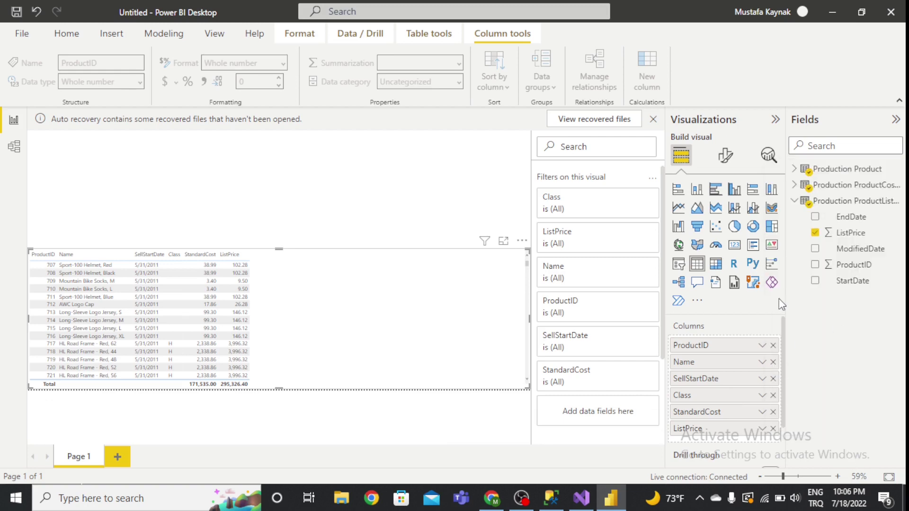
pyautogui.moveTo(531, 293); pyautogui.dragTo(540, 379)
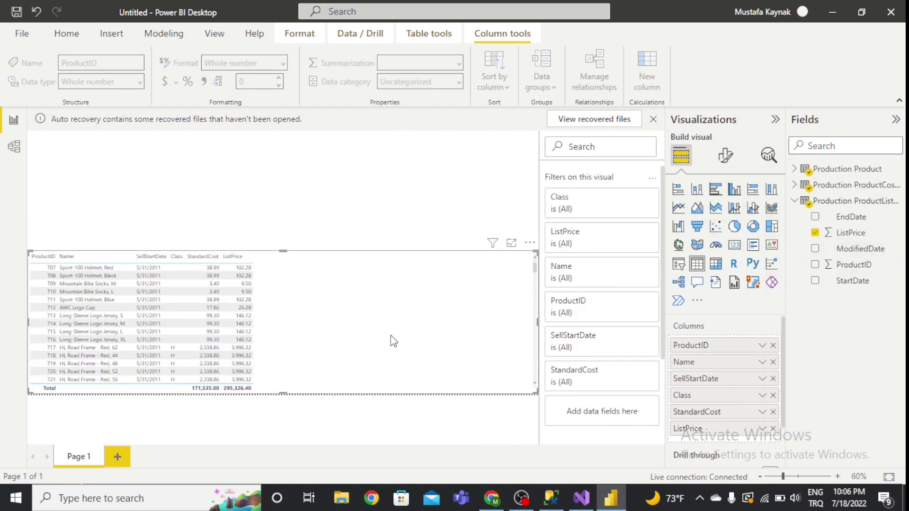
# Step: Open the table's format settings, briefly expanding and collapsing its size properties
pyautogui.click(725, 155)
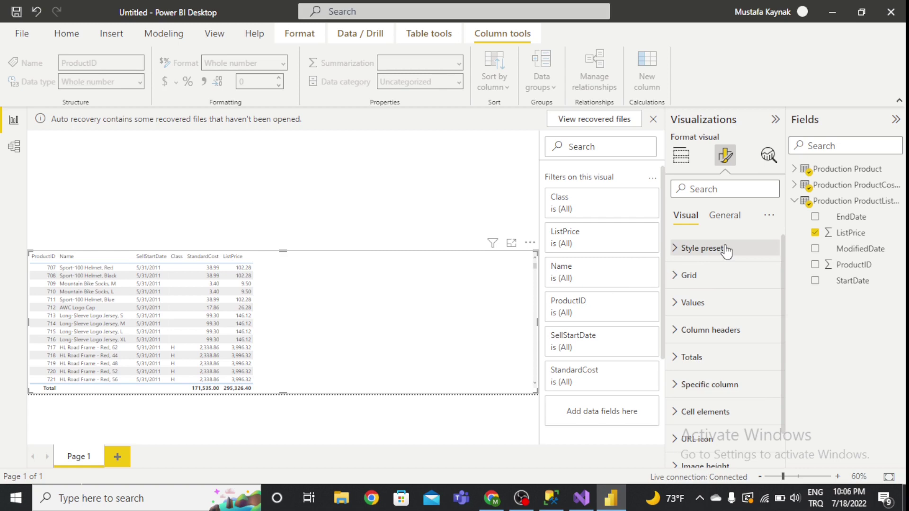
pyautogui.click(723, 216)
pyautogui.click(686, 216)
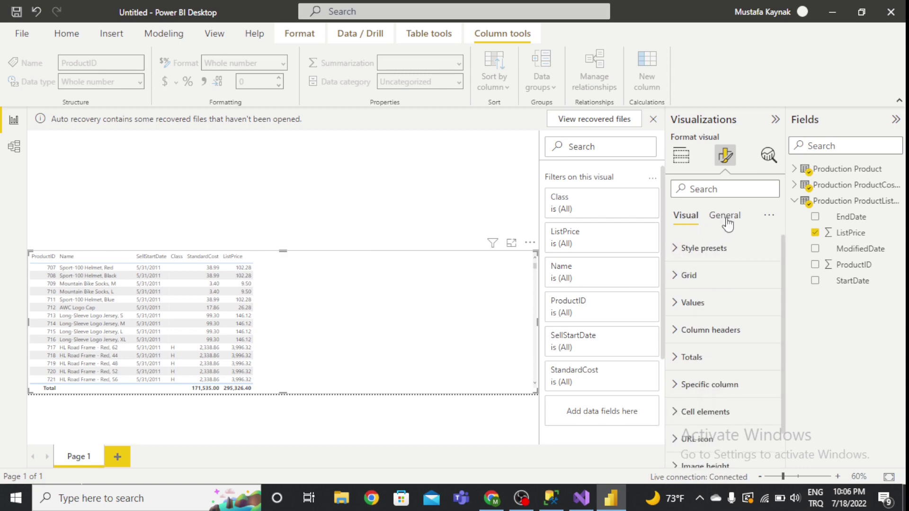
pyautogui.click(721, 217)
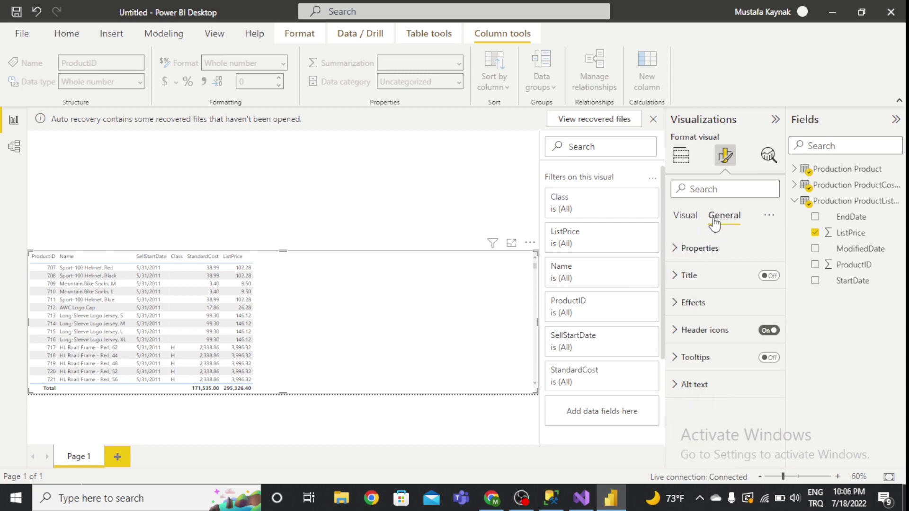
pyautogui.click(675, 256)
pyautogui.click(677, 251)
pyautogui.click(684, 217)
# Step: Apply the Bold header style preset to the table after trying Minimal
pyautogui.click(691, 248)
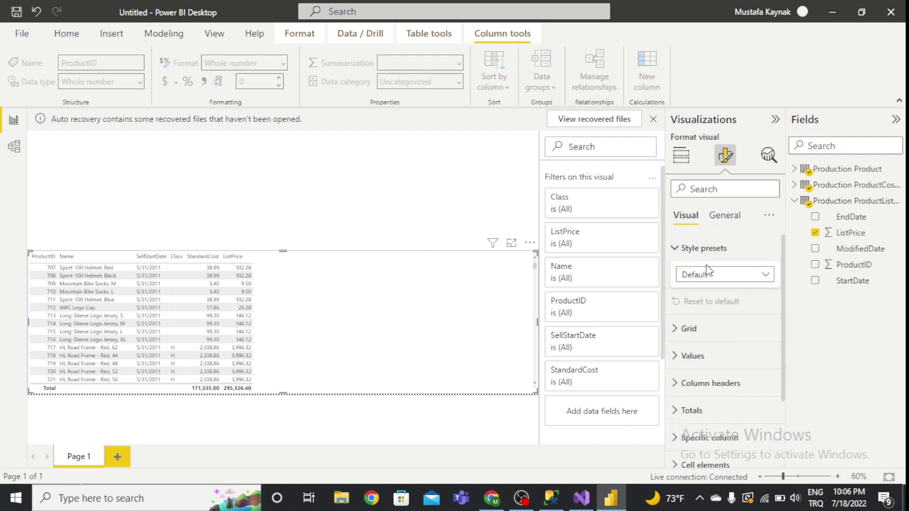
pyautogui.click(708, 271)
pyautogui.click(716, 318)
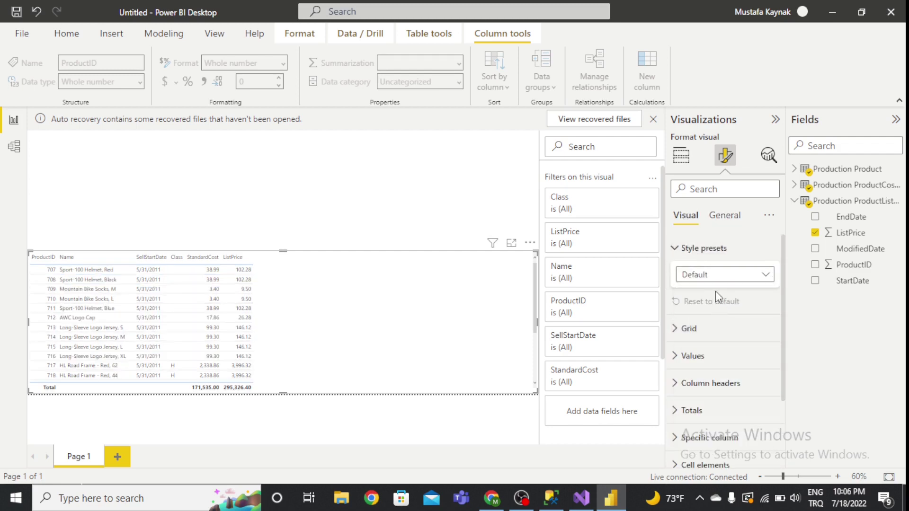
pyautogui.click(727, 282)
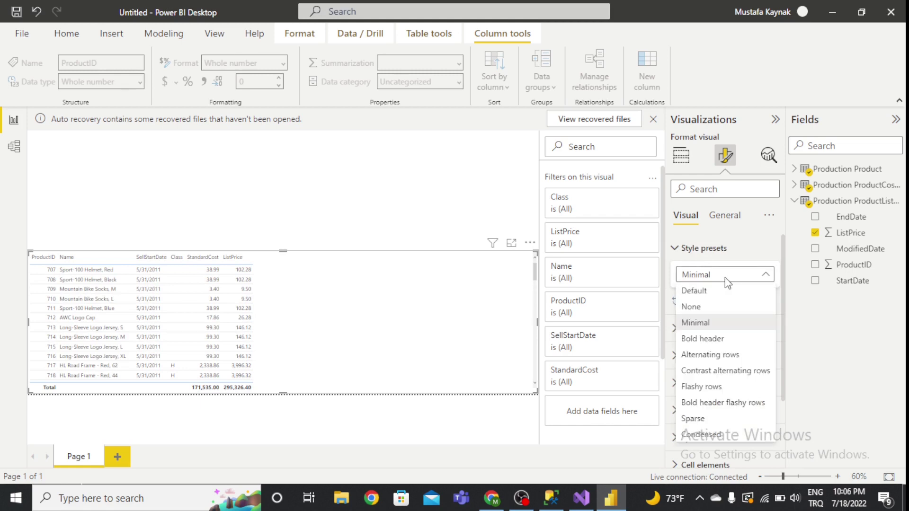
pyautogui.click(721, 340)
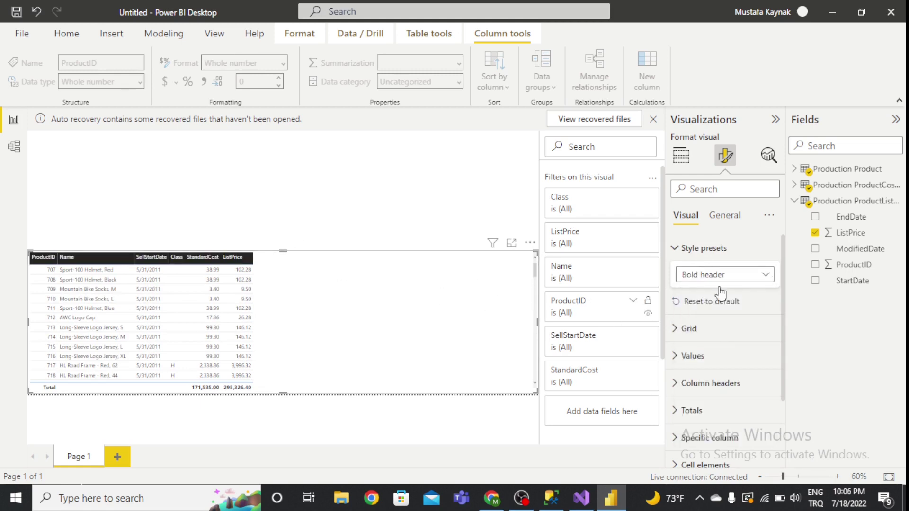
pyautogui.click(704, 249)
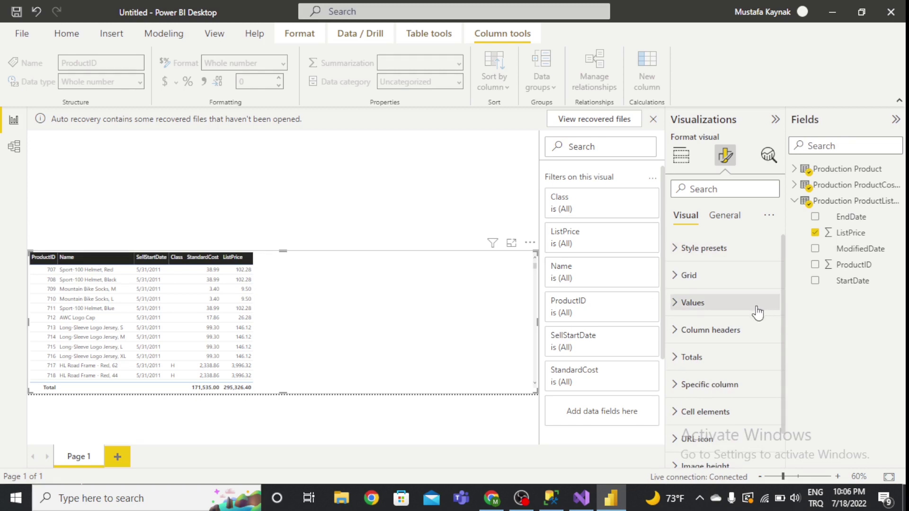
pyautogui.click(656, 205)
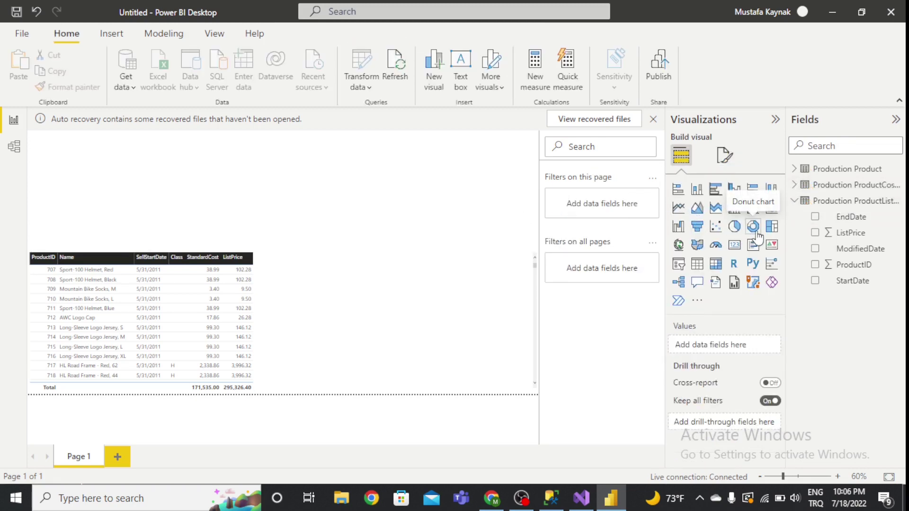
# Step: Insert a donut chart and shrink it to the upper left above the table
pyautogui.click(753, 226)
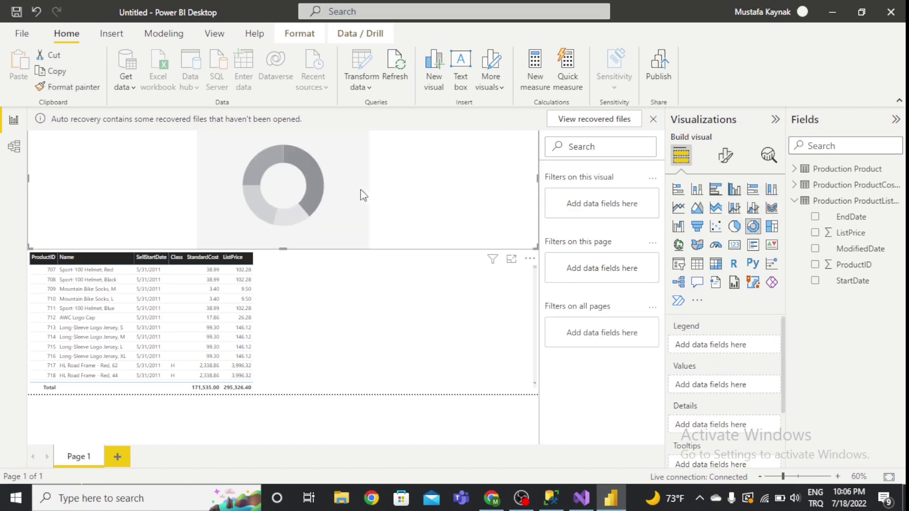
pyautogui.moveTo(537, 248); pyautogui.dragTo(259, 257)
pyautogui.click(335, 228)
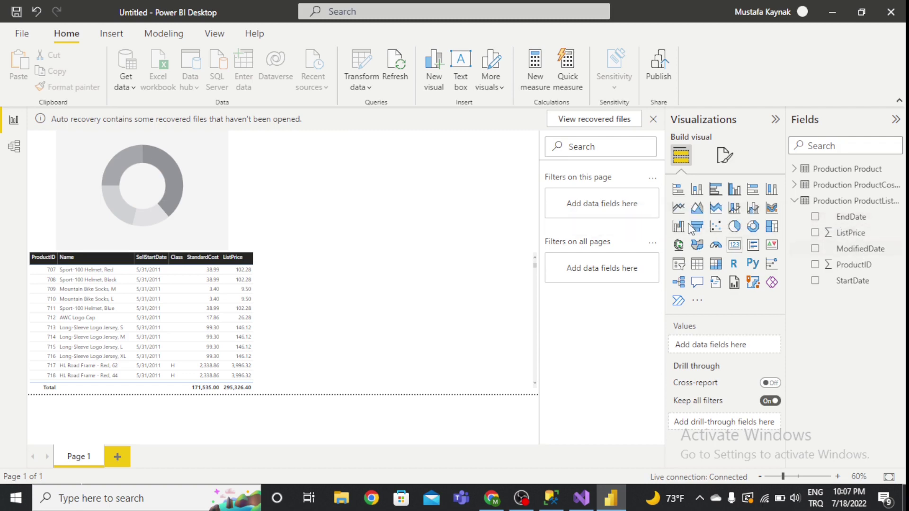
pyautogui.click(208, 175)
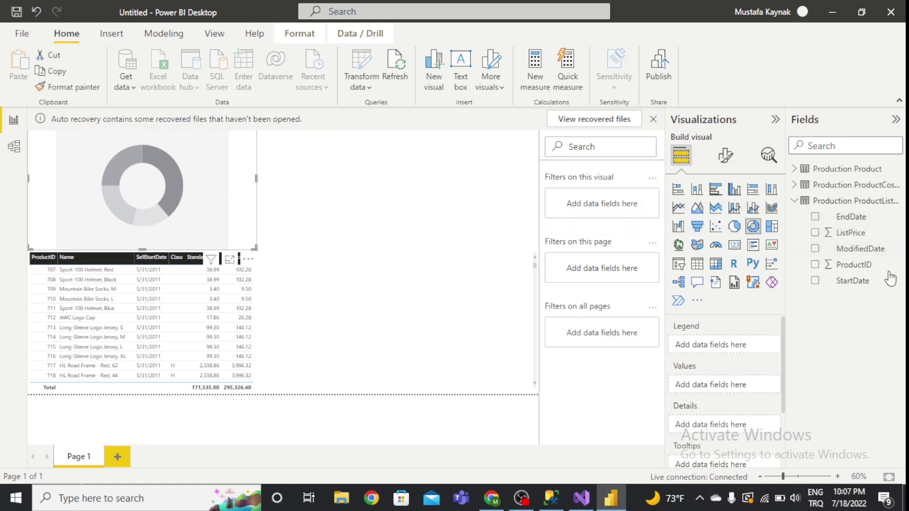
# Step: Search fields for 'list' and add ListPrice as the donut's Sum values
pyautogui.doubleClick(833, 146)
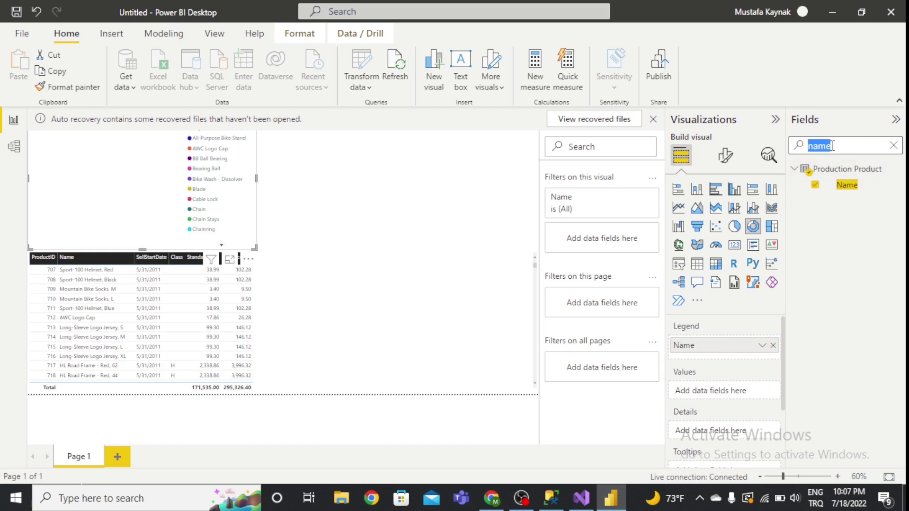
pyautogui.moveTo(682, 350)
pyautogui.mouseDown()
pyautogui.moveTo(611, 344)
pyautogui.moveTo(709, 352)
pyautogui.moveTo(686, 347)
pyautogui.mouseUp()
pyautogui.click(847, 144)
pyautogui.doubleClick(848, 145)
pyautogui.write('list')
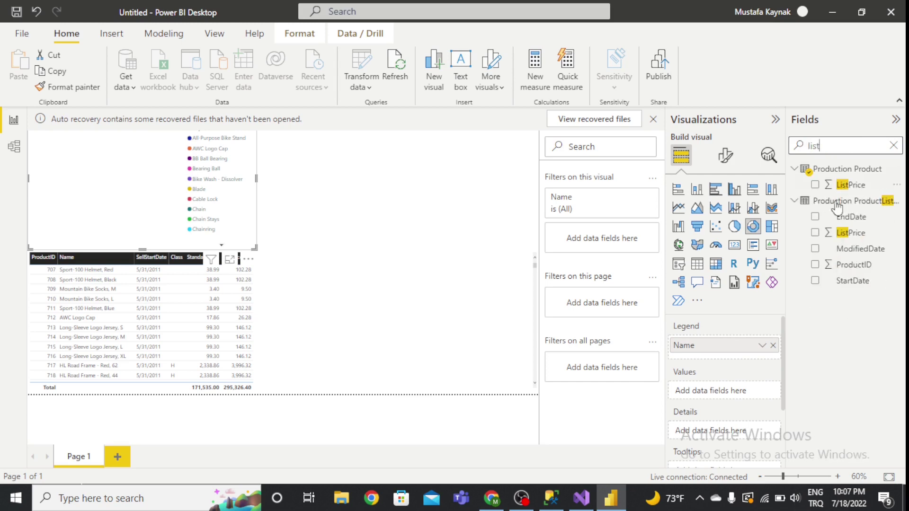
pyautogui.moveTo(847, 233); pyautogui.dragTo(715, 391)
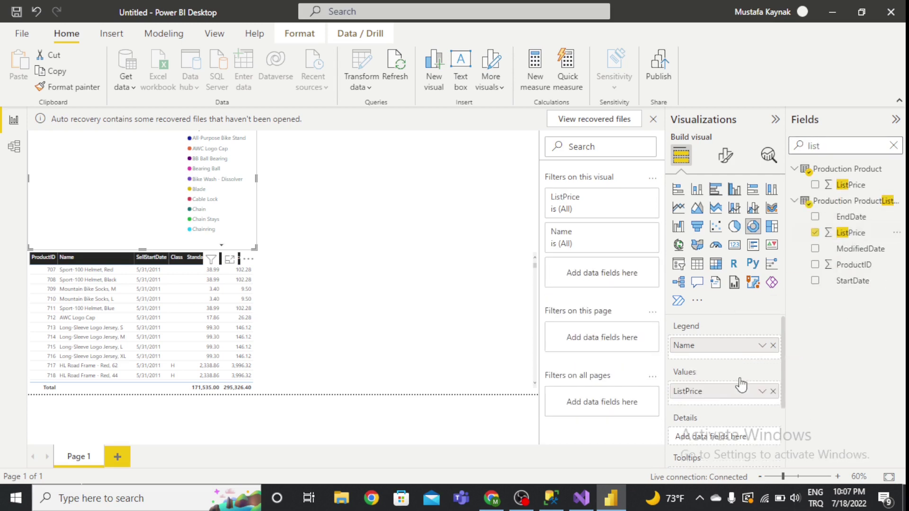
pyautogui.click(762, 391)
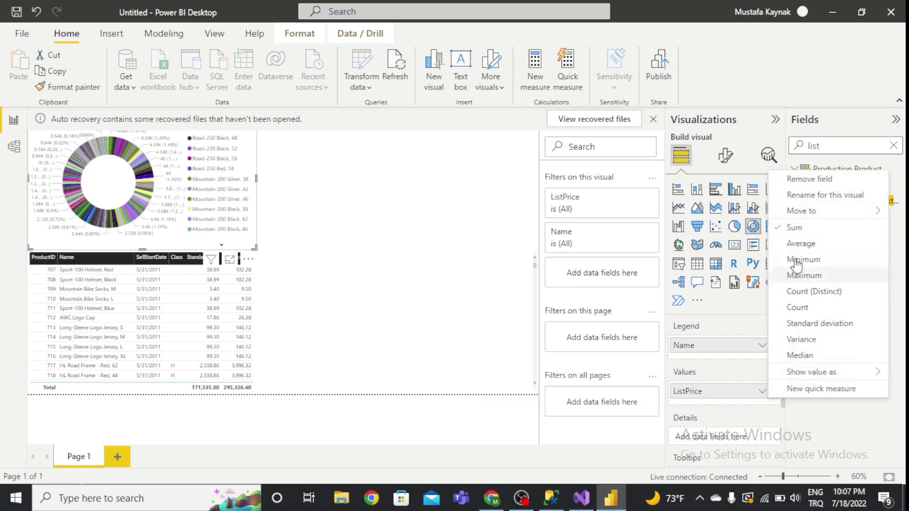
pyautogui.click(415, 202)
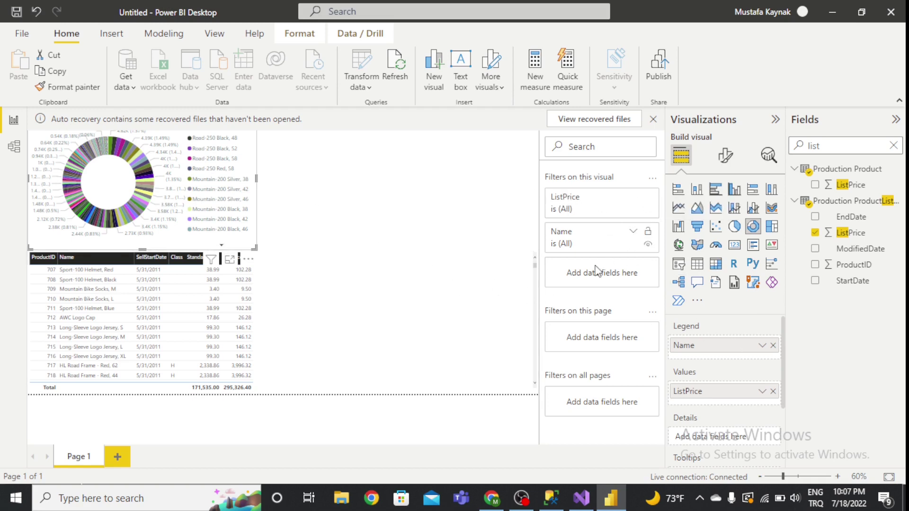
# Step: Switch the donut's Name filter type to Top N
pyautogui.click(589, 241)
pyautogui.scroll(-1, 582, 260)
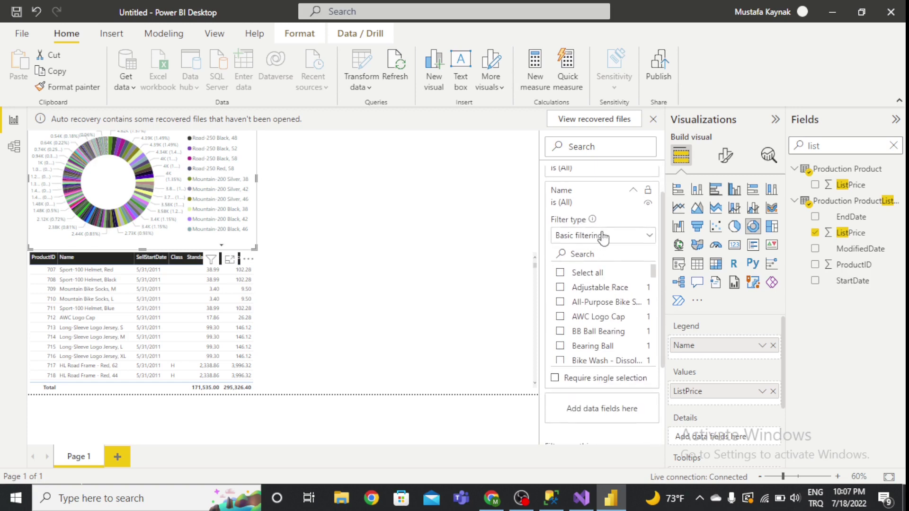
pyautogui.click(604, 237)
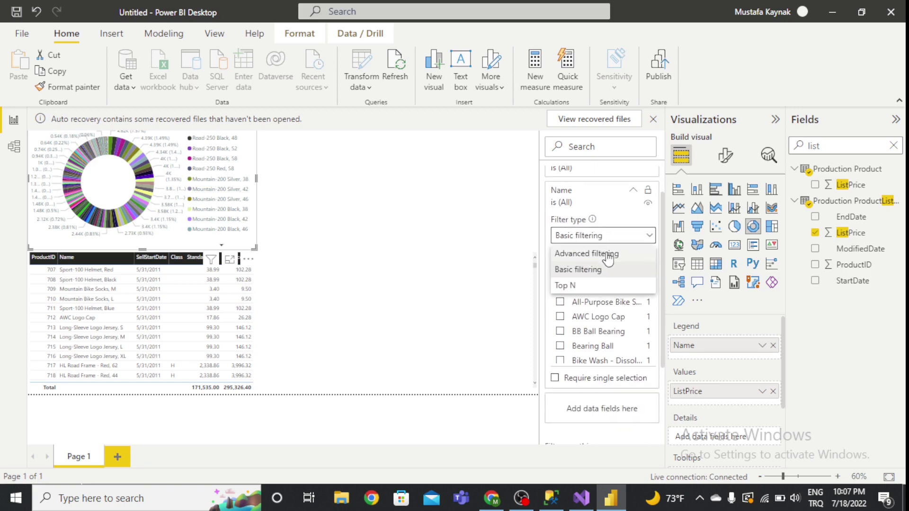
pyautogui.click(609, 255)
pyautogui.click(614, 234)
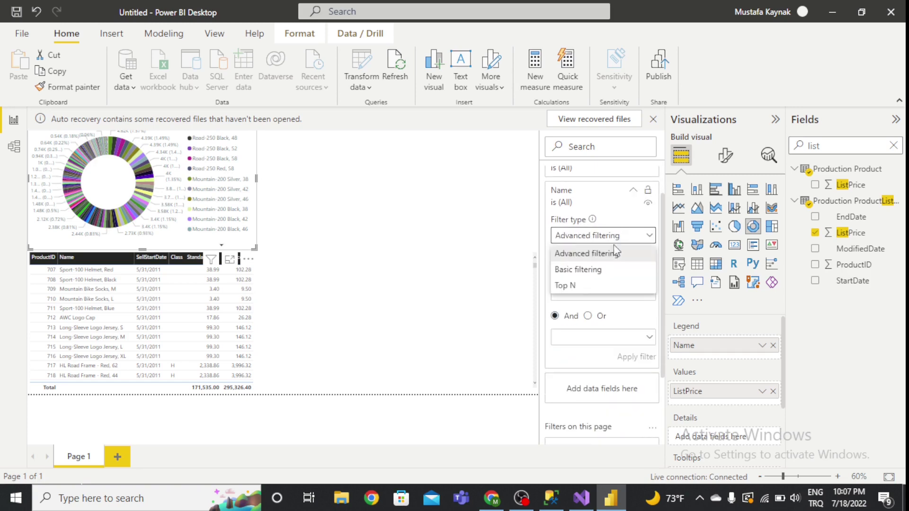
pyautogui.click(580, 283)
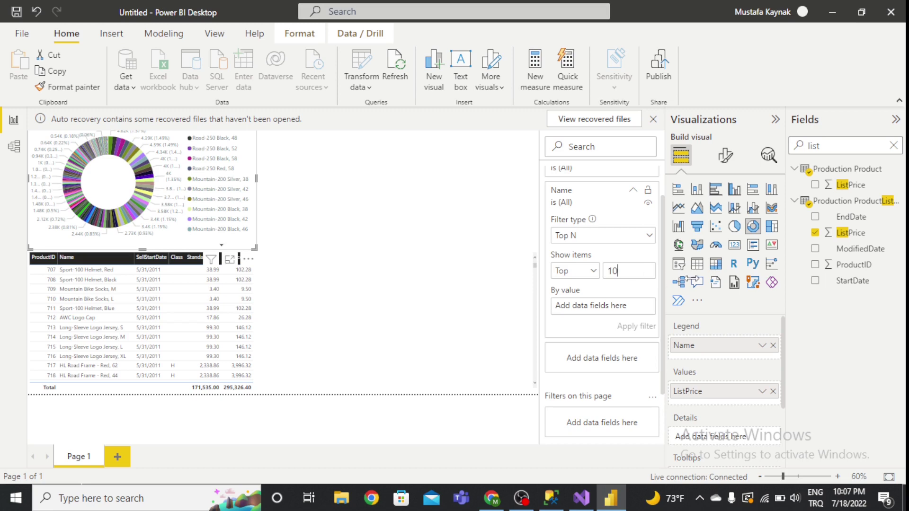
# Step: Filter to the top 10 Names by Sum of ListPrice and apply it
pyautogui.moveTo(871, 232); pyautogui.dragTo(616, 312)
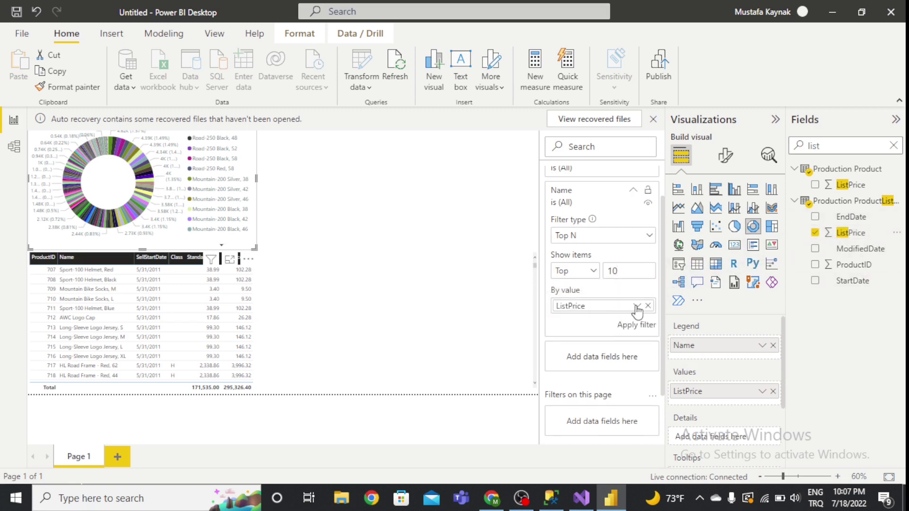
pyautogui.click(637, 306)
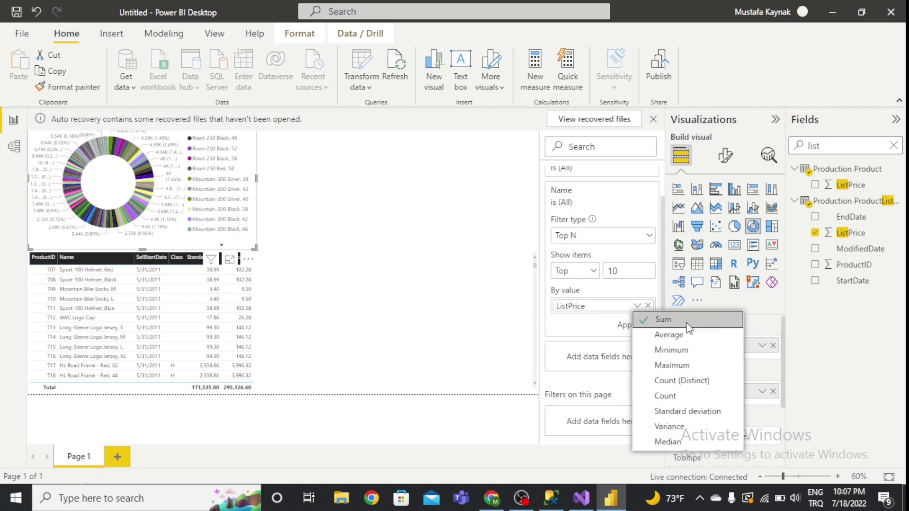
pyautogui.click(596, 290)
pyautogui.click(634, 326)
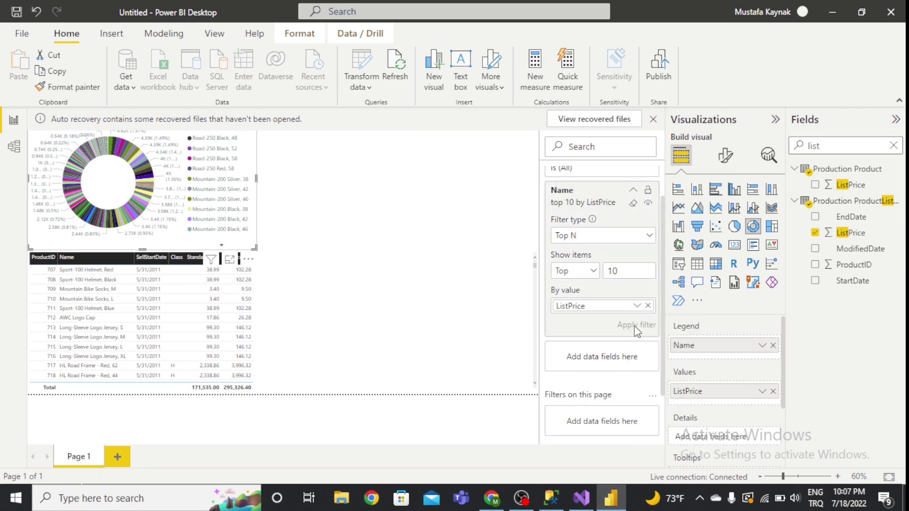
pyautogui.moveTo(171, 177)
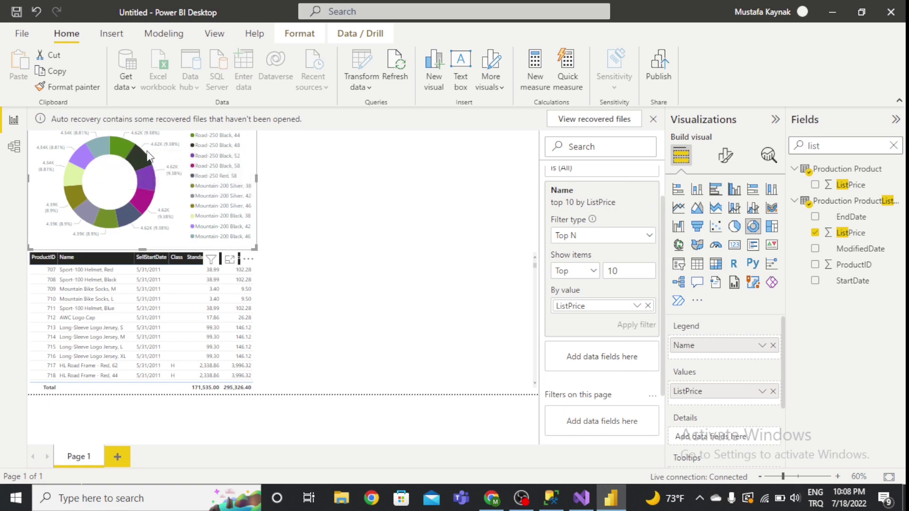
pyautogui.moveTo(122, 161)
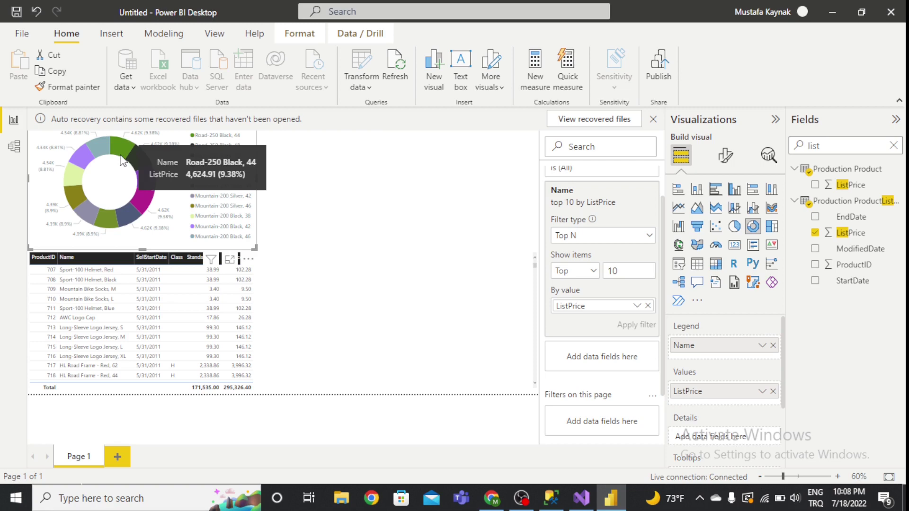
pyautogui.click(345, 191)
pyautogui.click(259, 211)
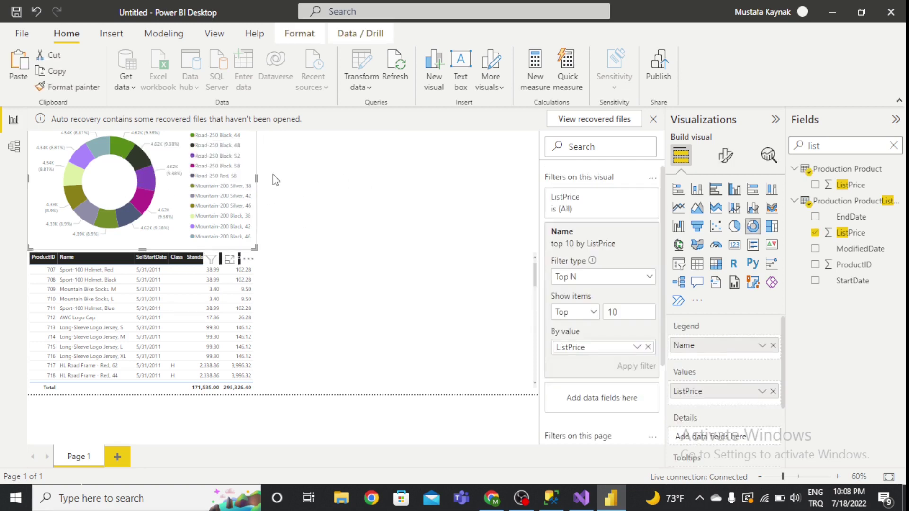
# Step: Move a copy of the top-10 donut beside the original and convert it to a clustered bar chart
pyautogui.click(353, 189)
pyautogui.click(176, 192)
pyautogui.moveTo(176, 192); pyautogui.dragTo(441, 189)
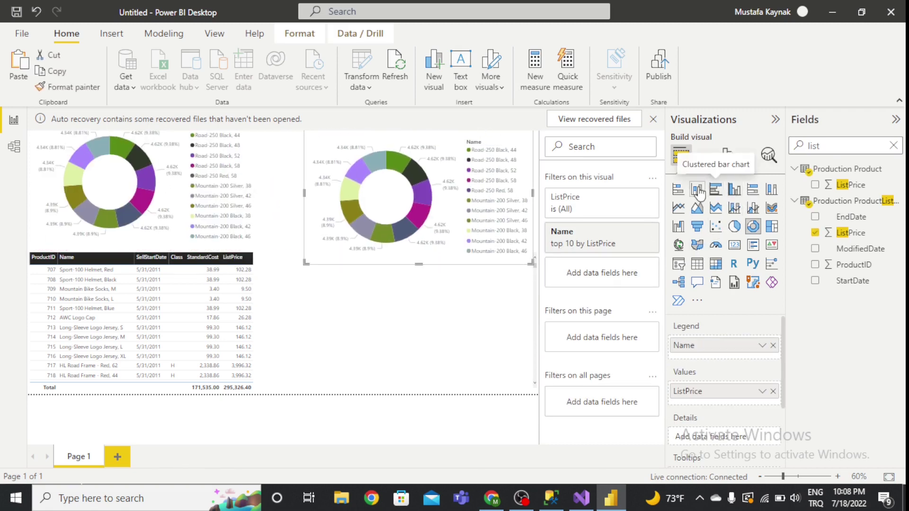
pyautogui.click(716, 190)
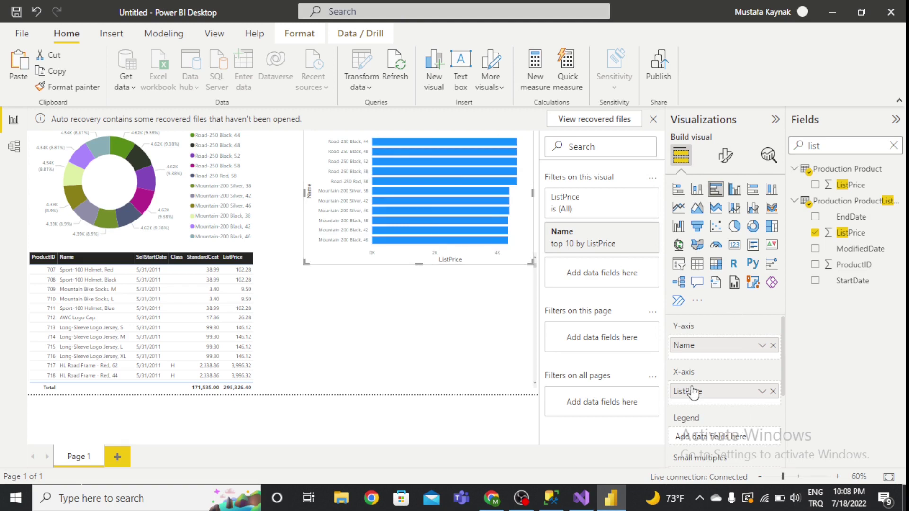
# Step: Open the bar chart's visual formatting and expand the Bars colour settings
pyautogui.click(725, 156)
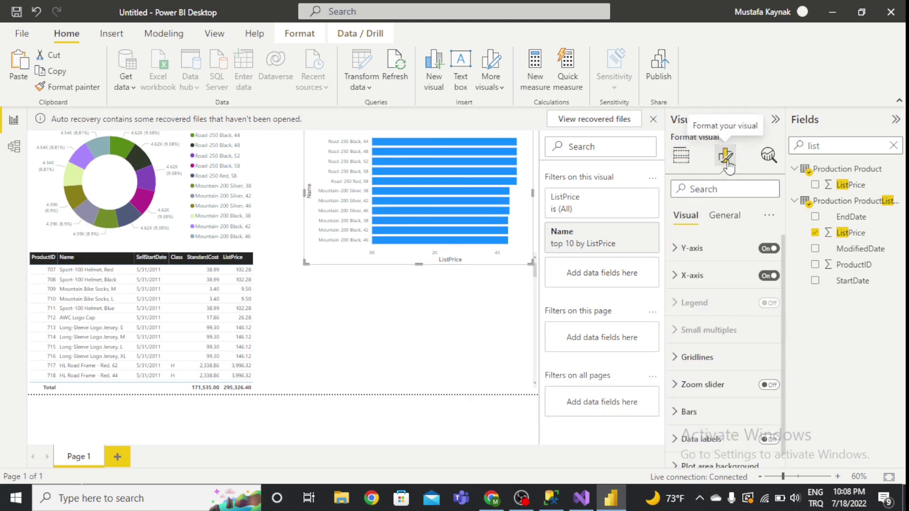
pyautogui.click(725, 217)
pyautogui.click(686, 215)
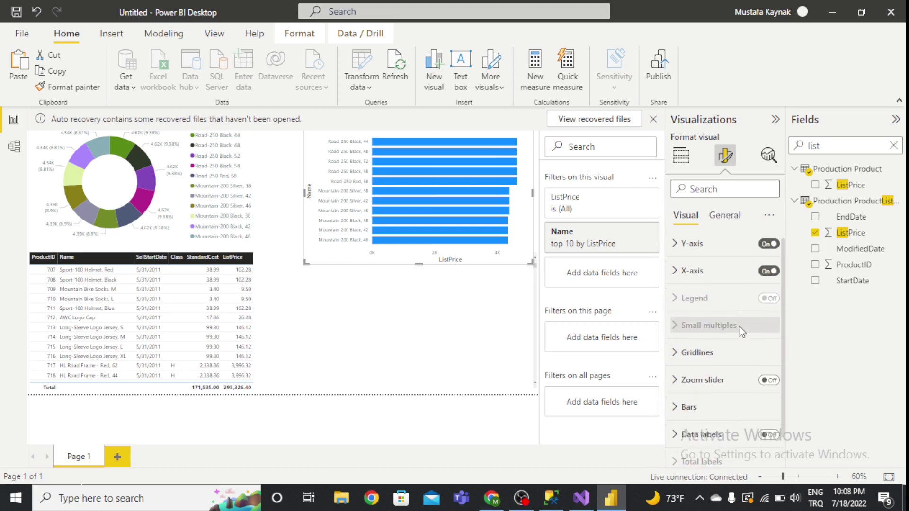
pyautogui.scroll(-1, 734, 351)
pyautogui.click(718, 374)
pyautogui.scroll(-1, 718, 377)
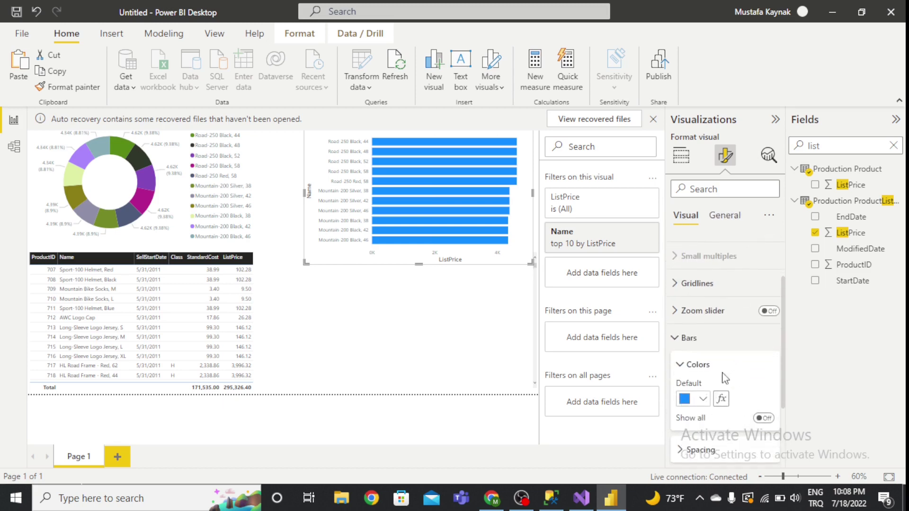
# Step: Colour the bars with a gradient based on Sum of ListPrice, adding a dark blue middle colour
pyautogui.click(721, 400)
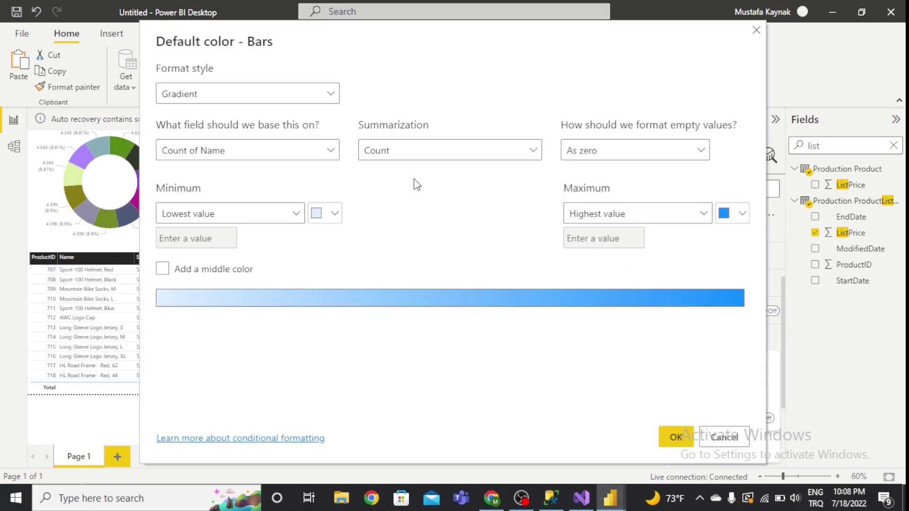
pyautogui.click(316, 150)
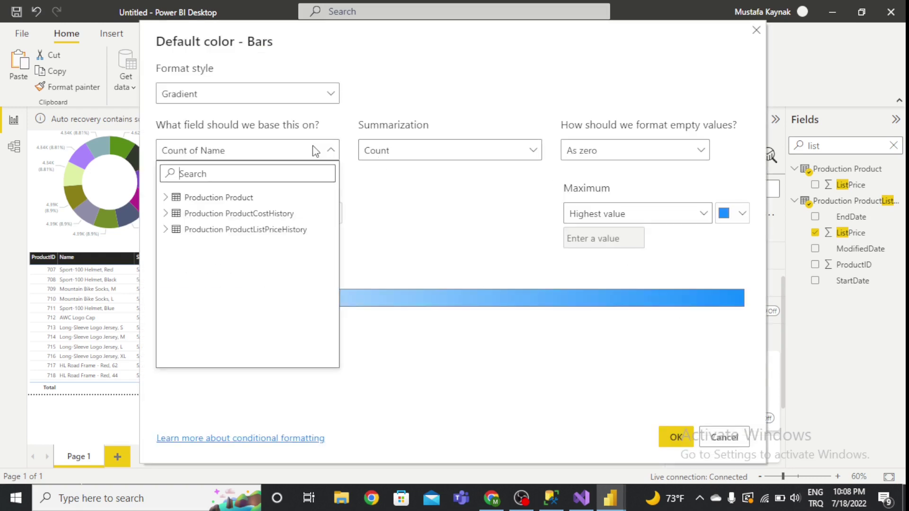
pyautogui.write('t')
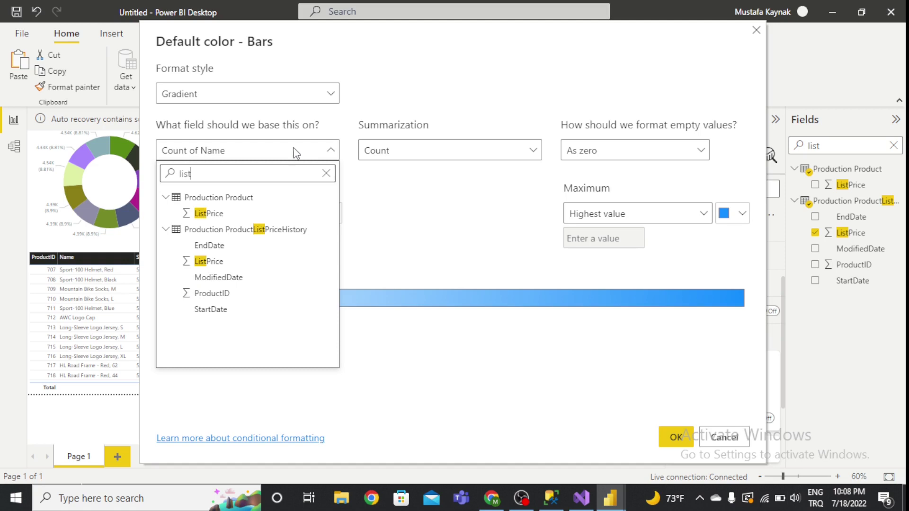
pyautogui.click(220, 212)
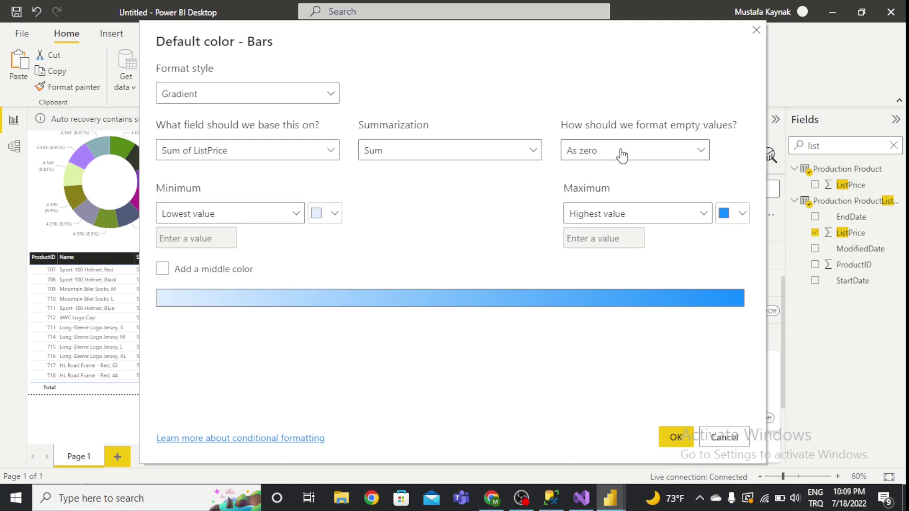
pyautogui.click(162, 269)
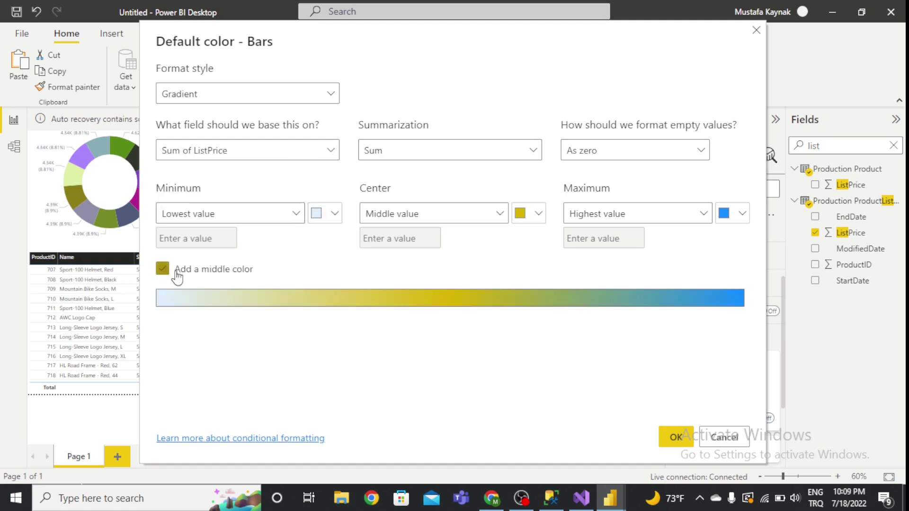
pyautogui.click(529, 216)
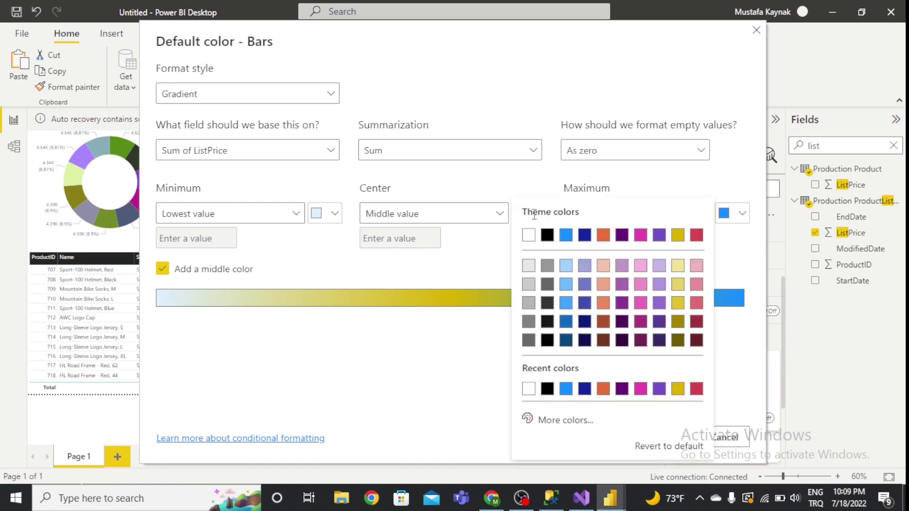
pyautogui.click(567, 322)
pyautogui.click(676, 437)
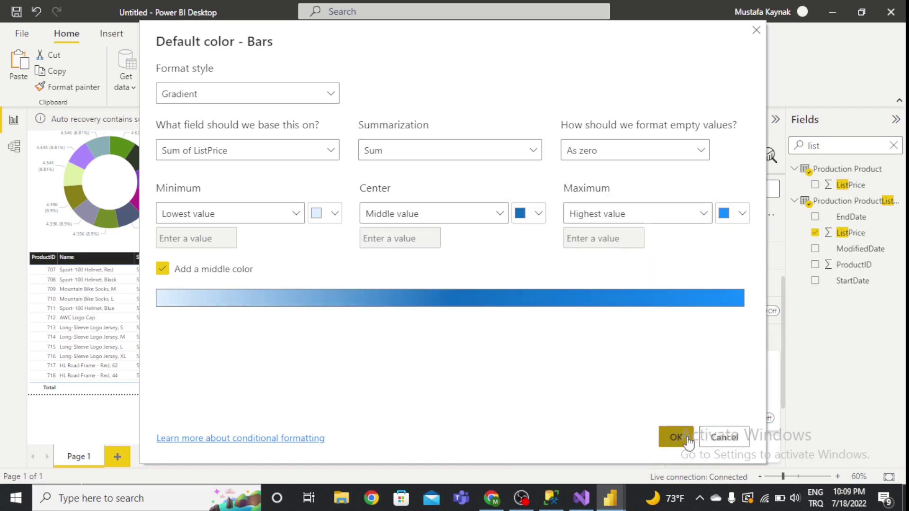
# Step: Set the gradient's Maximum to a custom navy blue and apply it to the bars
pyautogui.click(721, 399)
pyautogui.click(741, 213)
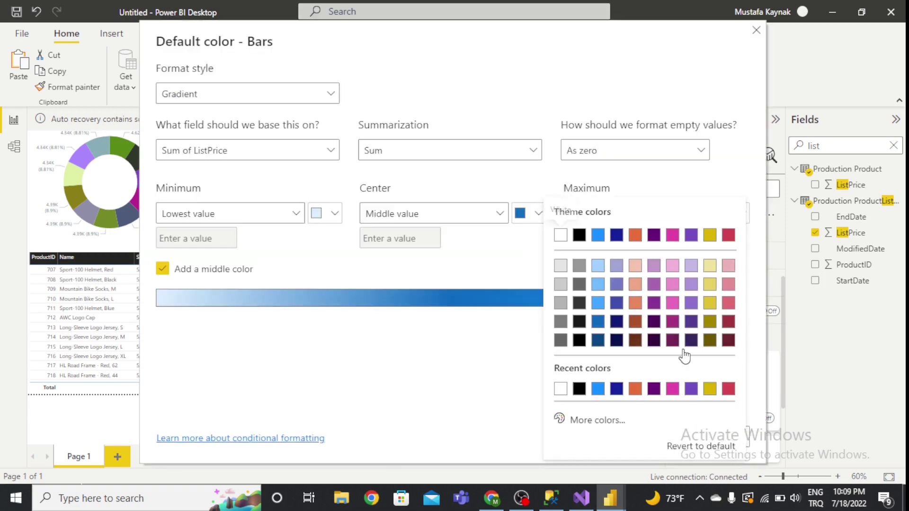
pyautogui.click(602, 421)
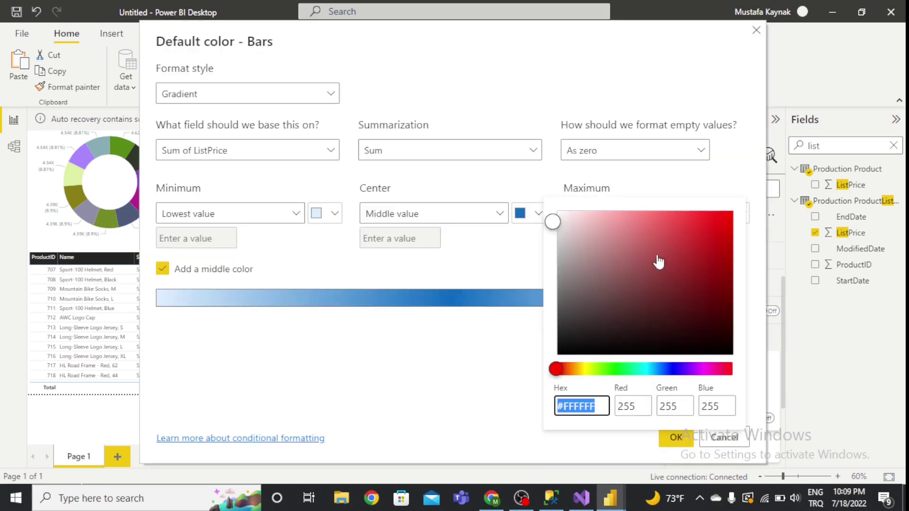
pyautogui.click(673, 375)
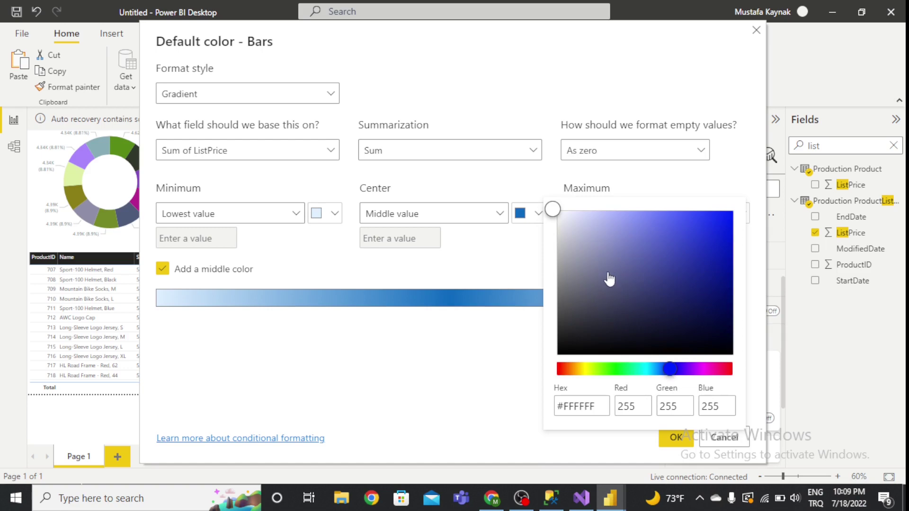
pyautogui.click(666, 375)
pyautogui.click(672, 373)
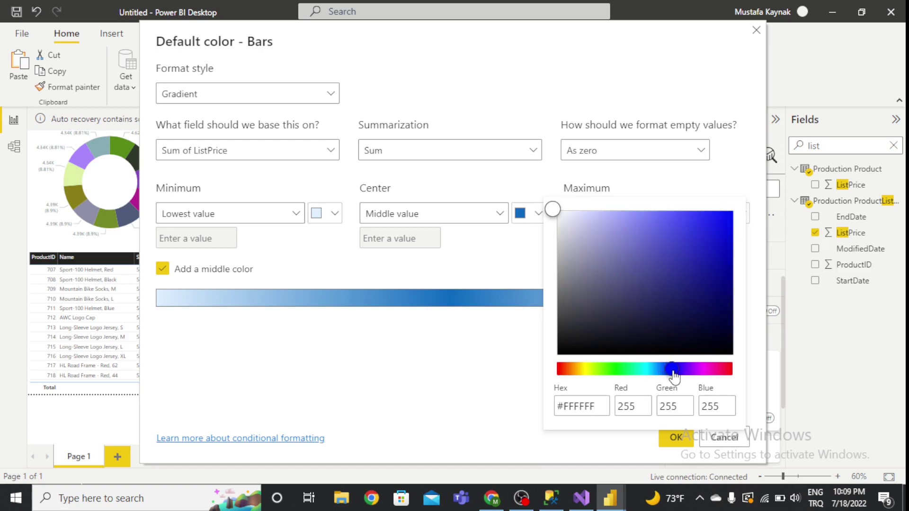
pyautogui.click(652, 281)
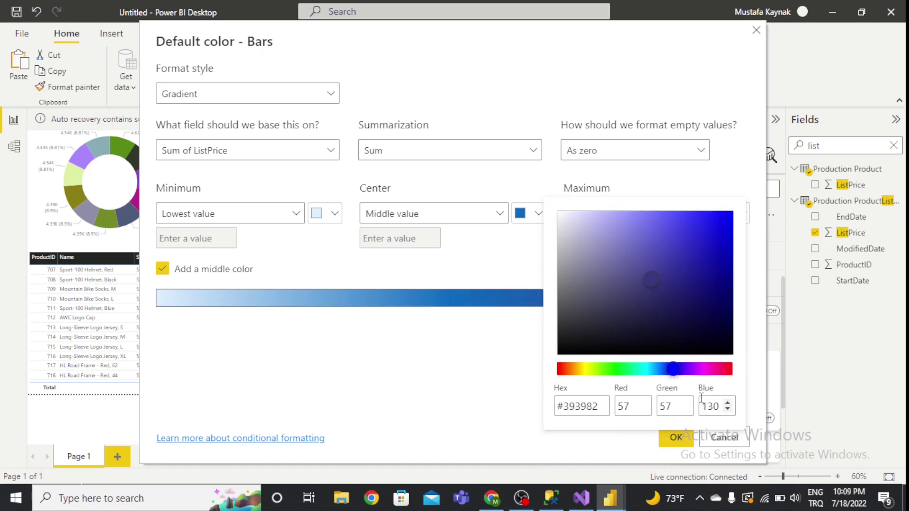
pyautogui.click(665, 370)
pyautogui.click(486, 370)
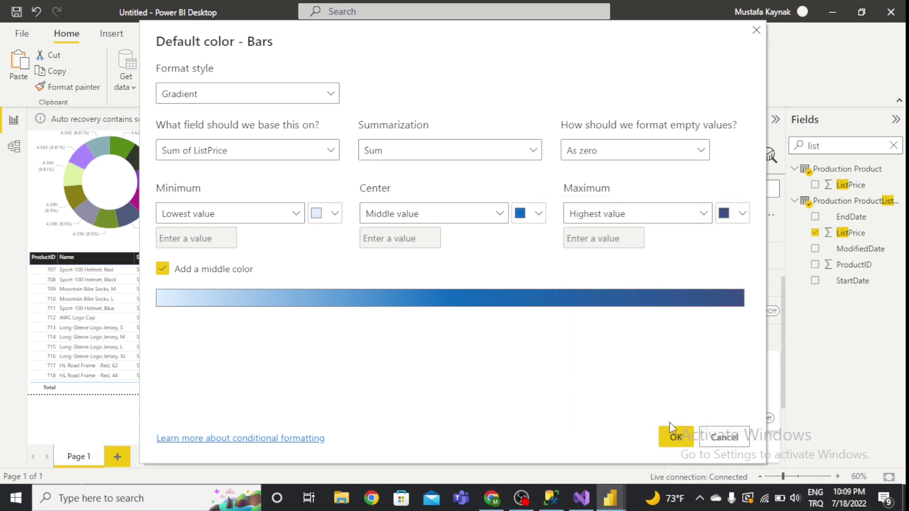
pyautogui.click(676, 437)
pyautogui.click(405, 295)
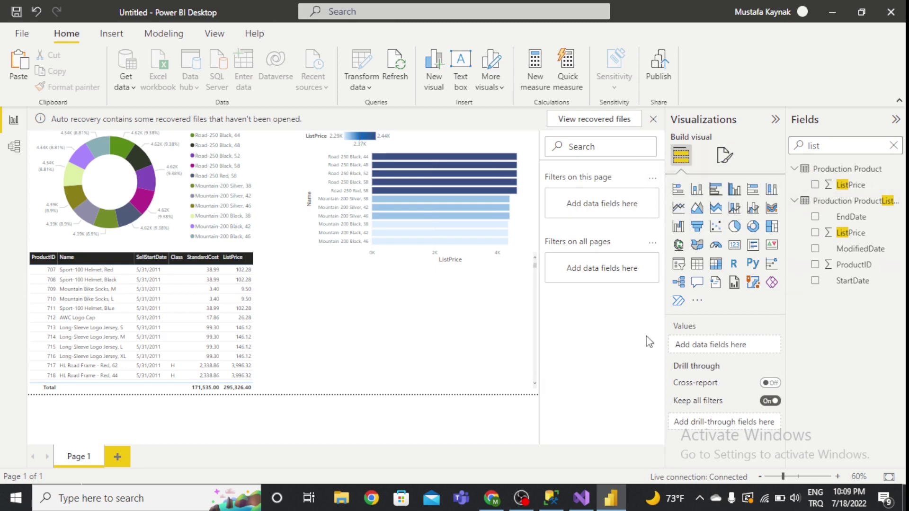
# Step: Save the report as 'an example' and start publishing it to the Power BI service
pyautogui.click(457, 325)
pyautogui.hotkey('ctrl', 's')
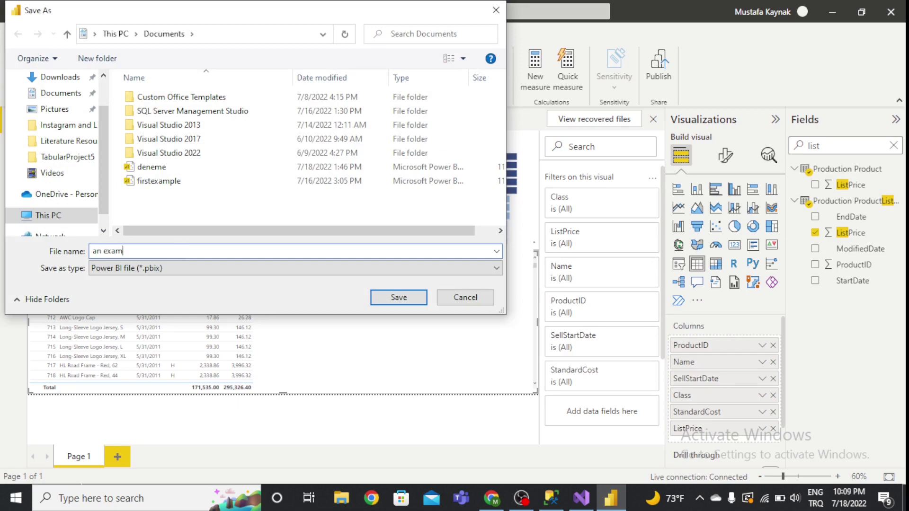
pyautogui.press('Return')
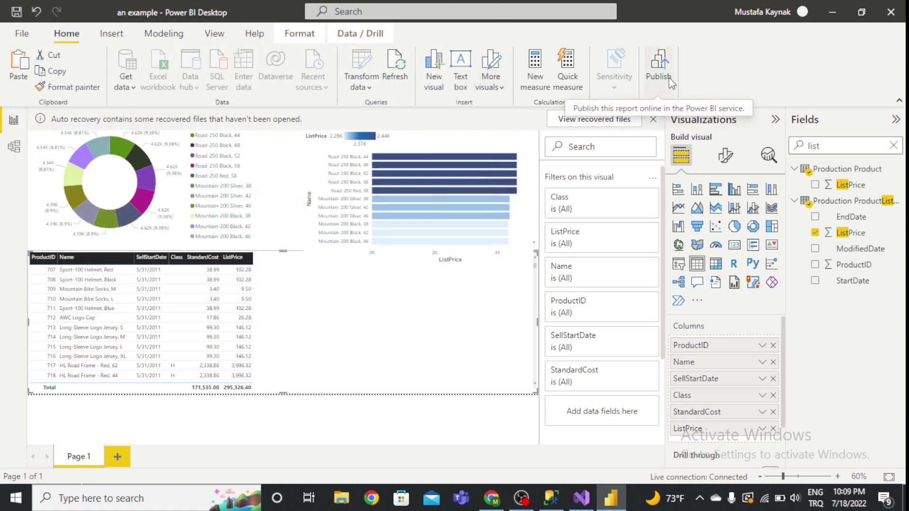
pyautogui.click(659, 67)
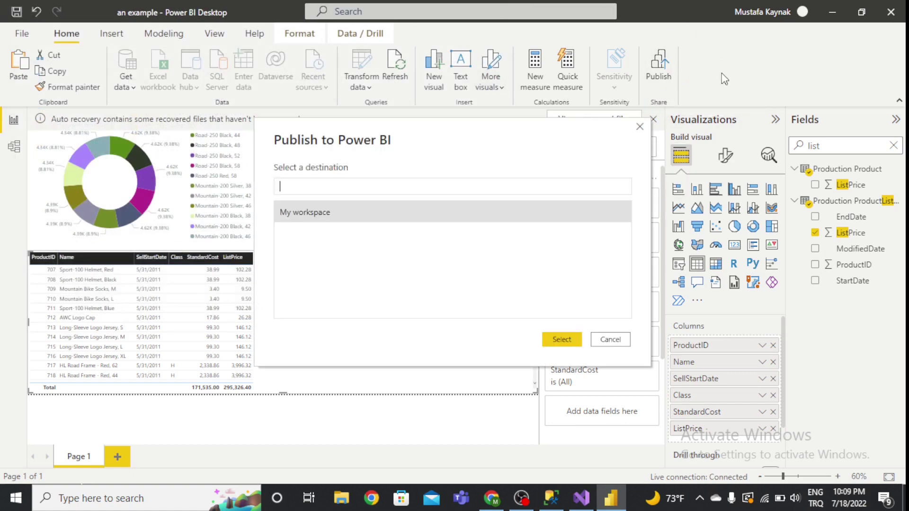